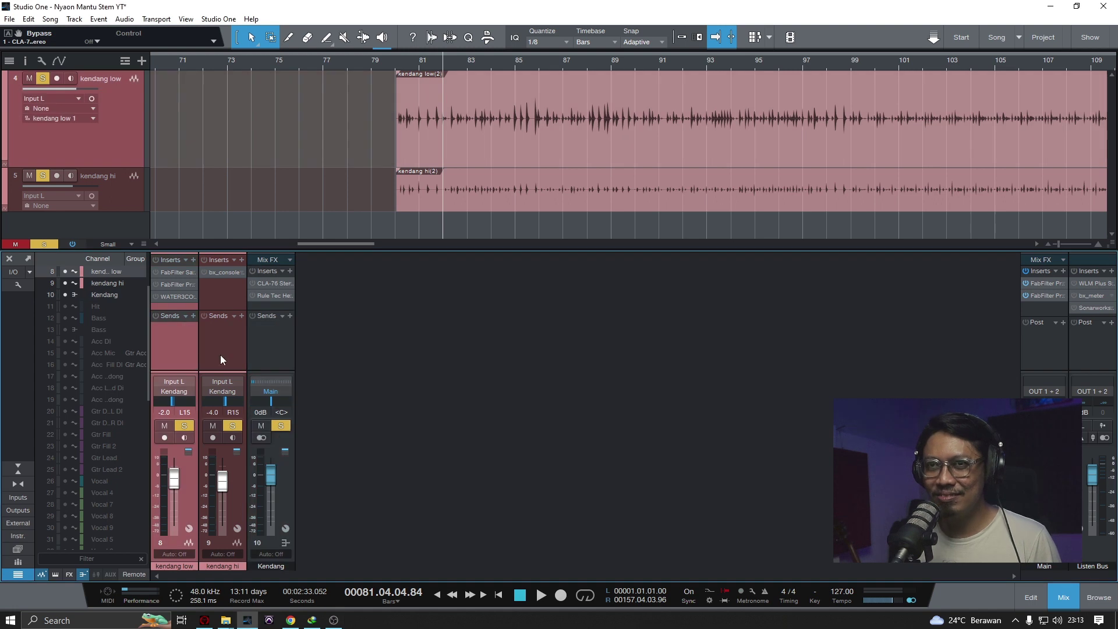
- Center the panning of the kendang low and kendang hi channels and save the song
{"action": "left_click", "coordinate": [194, 400], "text": "alt"}
{"action": "key", "text": "ctrl+s"}
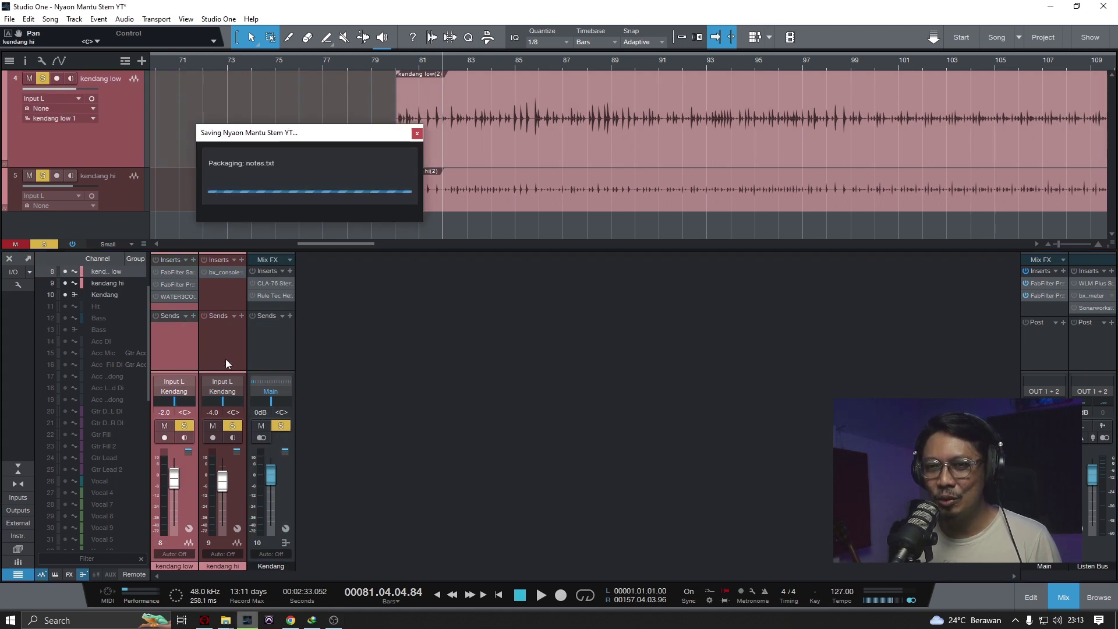
- Select both kendang channels and play them together from around bar 81 to hear them with centered panning
{"action": "left_click", "coordinate": [225, 358]}
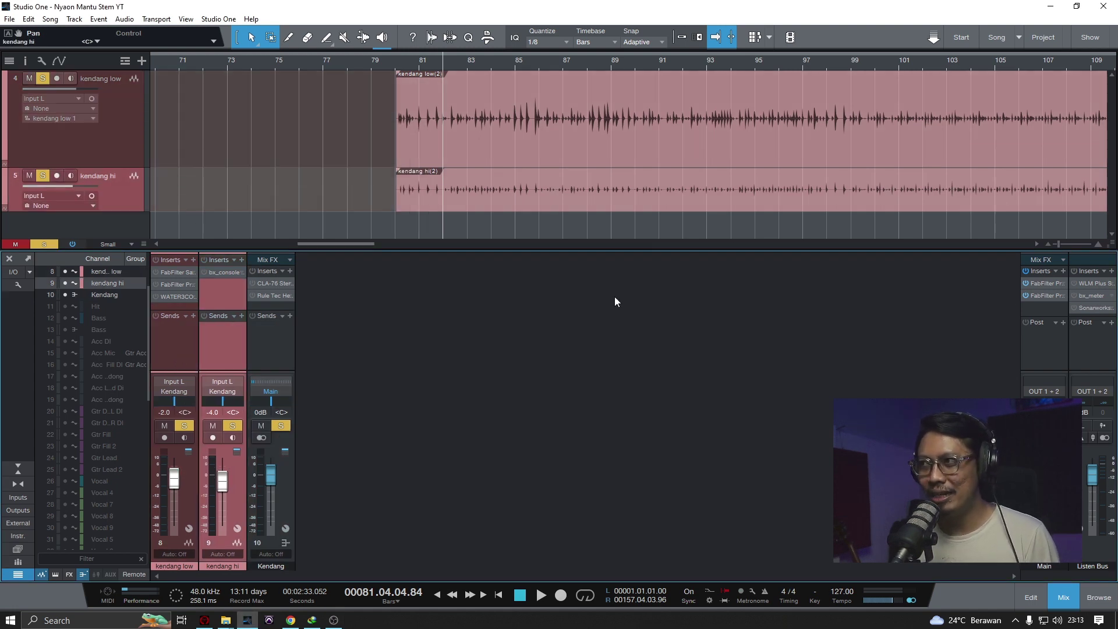
{"action": "left_click", "coordinate": [190, 353], "text": "ctrl"}
{"action": "key", "text": "space"}
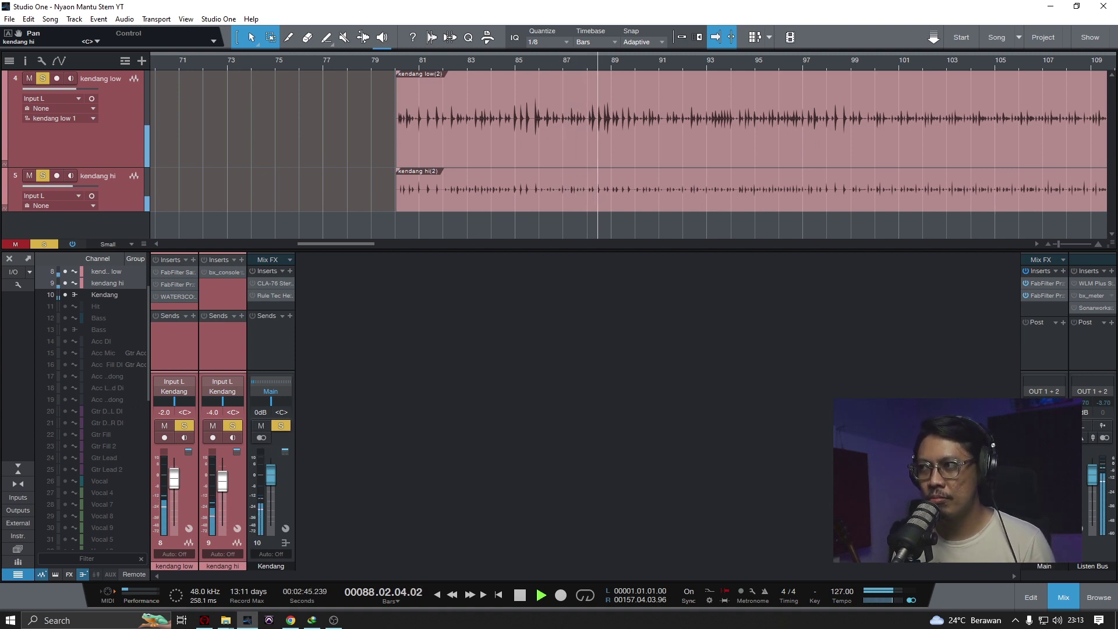
{"action": "key", "text": "space"}
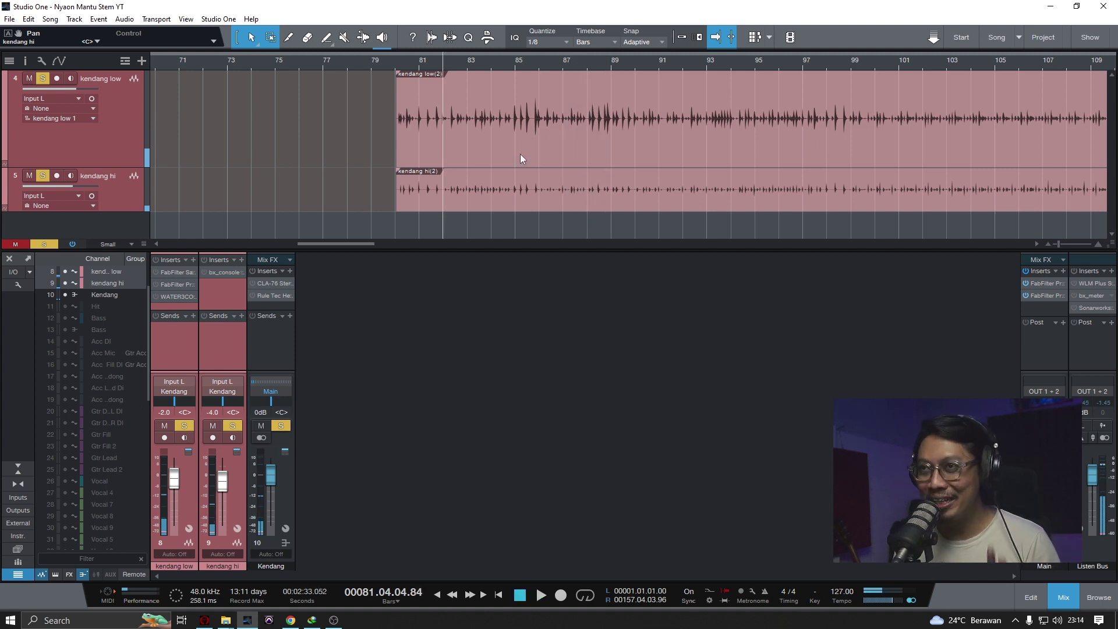
{"action": "left_click", "coordinate": [166, 344]}
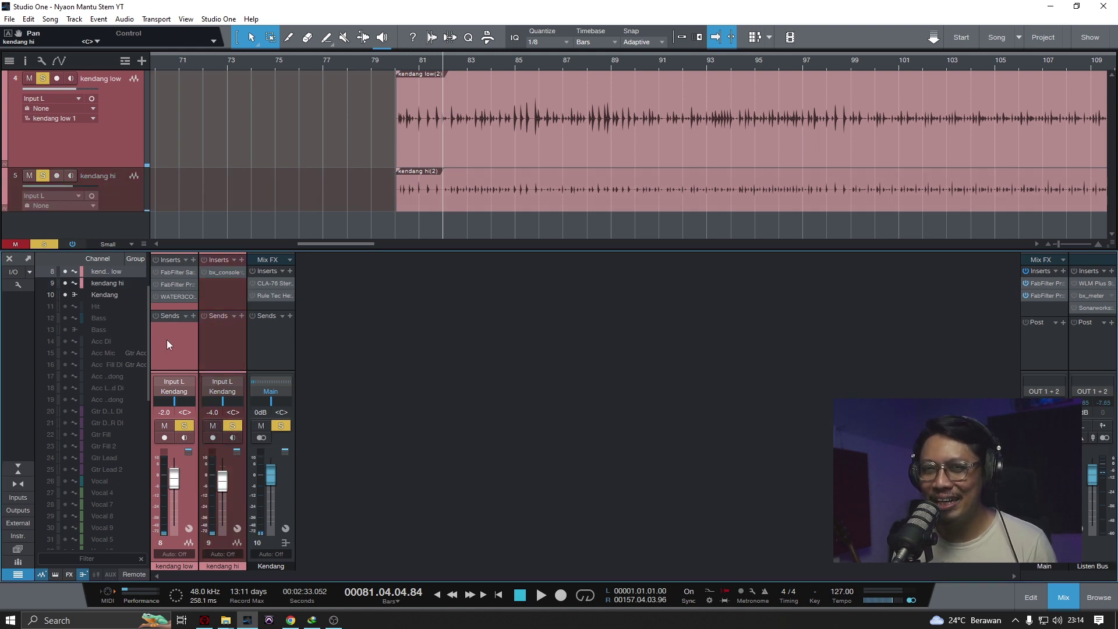
{"action": "left_click", "coordinate": [221, 347], "text": "ctrl"}
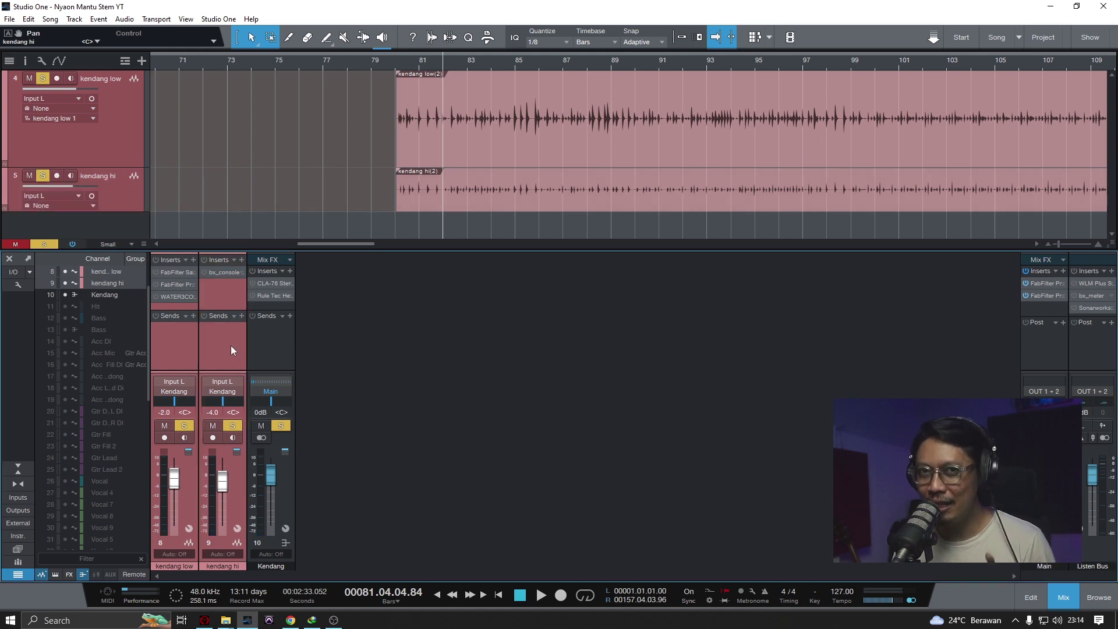
{"action": "left_click", "coordinate": [205, 364], "text": "ctrl"}
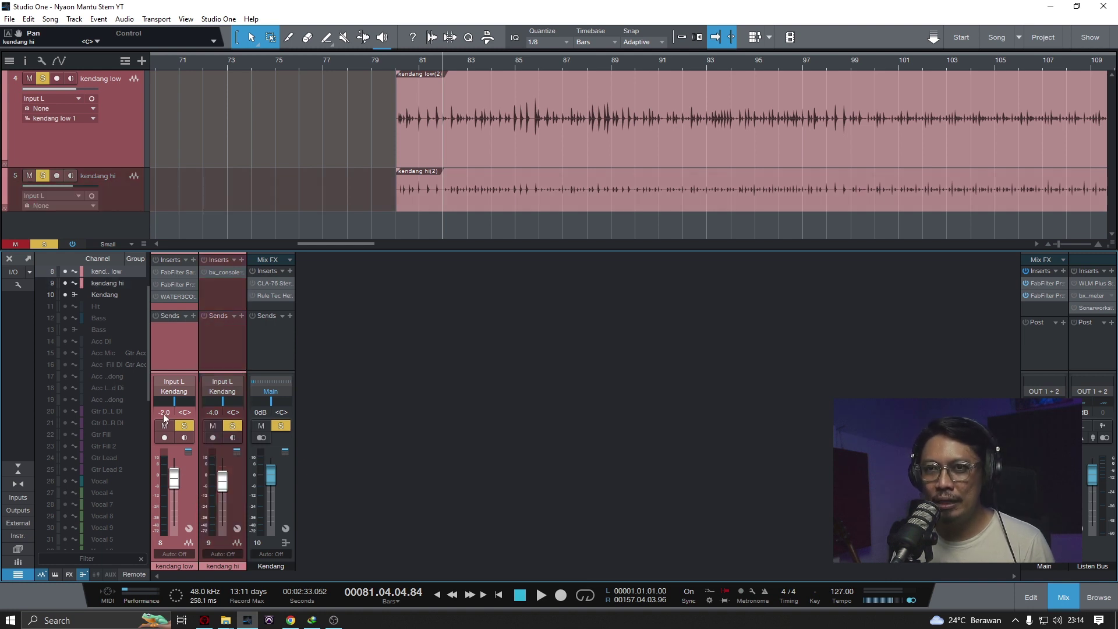
{"action": "left_click", "coordinate": [240, 487]}
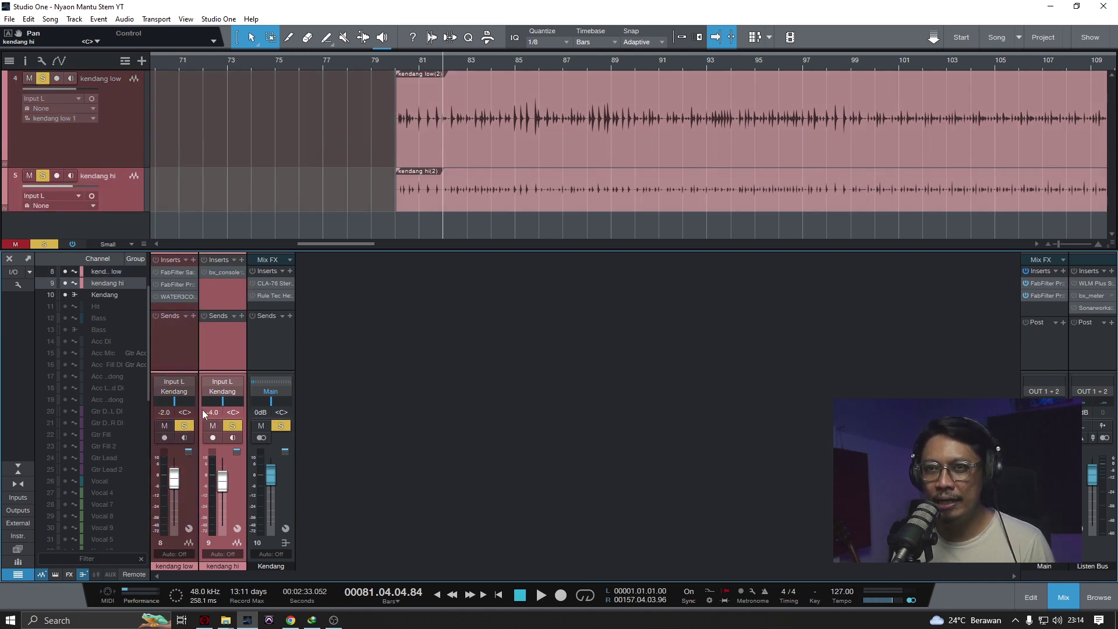
{"action": "left_click", "coordinate": [187, 353]}
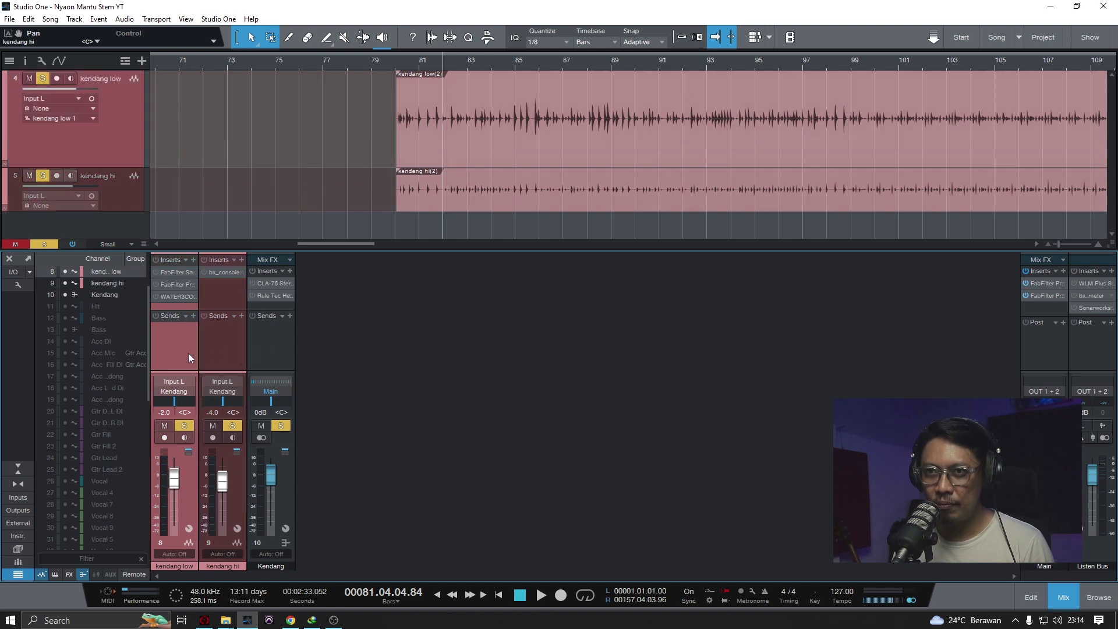
{"action": "left_click", "coordinate": [211, 353], "text": "ctrl"}
- Pan kendang hi to R15 and kendang low to L15, and save the song
{"action": "left_click", "coordinate": [224, 348]}
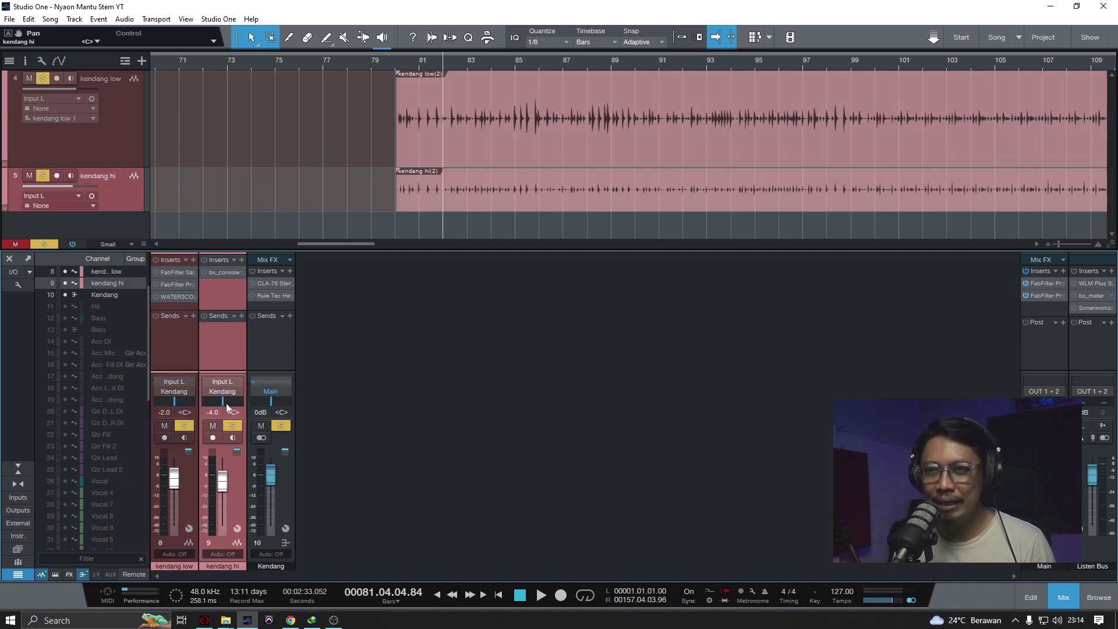
{"action": "left_click_drag", "start_coordinate": [226, 402], "coordinate": [287, 406]}
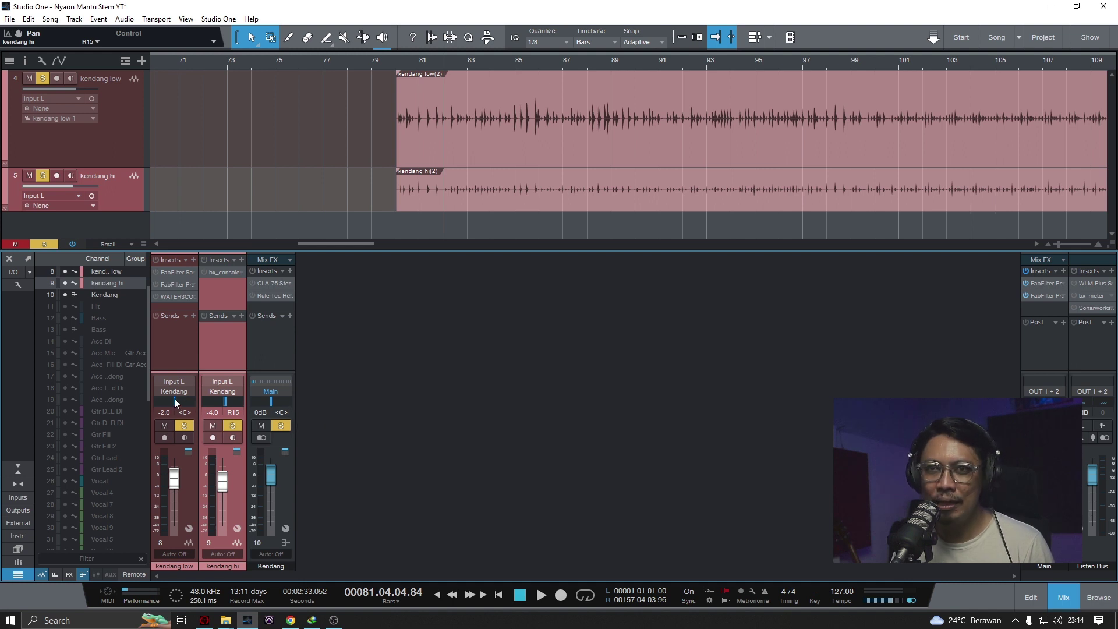
{"action": "left_click_drag", "start_coordinate": [173, 398], "coordinate": [111, 403]}
{"action": "key", "text": "ctrl+s"}
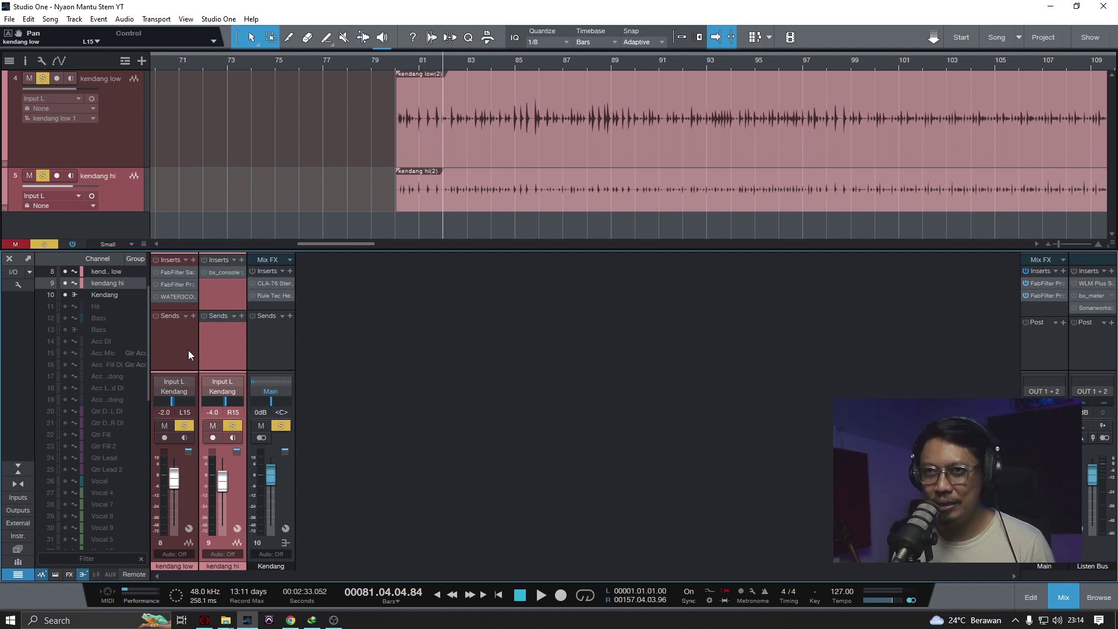
- Take kendang hi out of solo, mute it, and play kendang low alone
{"action": "left_click", "coordinate": [233, 425]}
{"action": "left_click", "coordinate": [213, 425]}
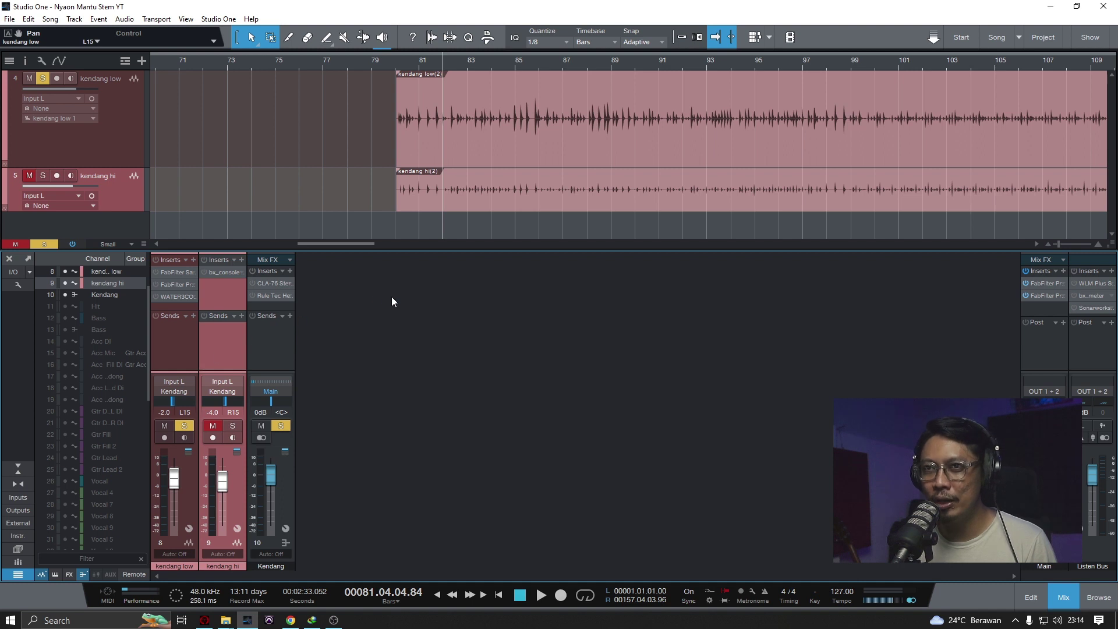
{"action": "key", "text": "space"}
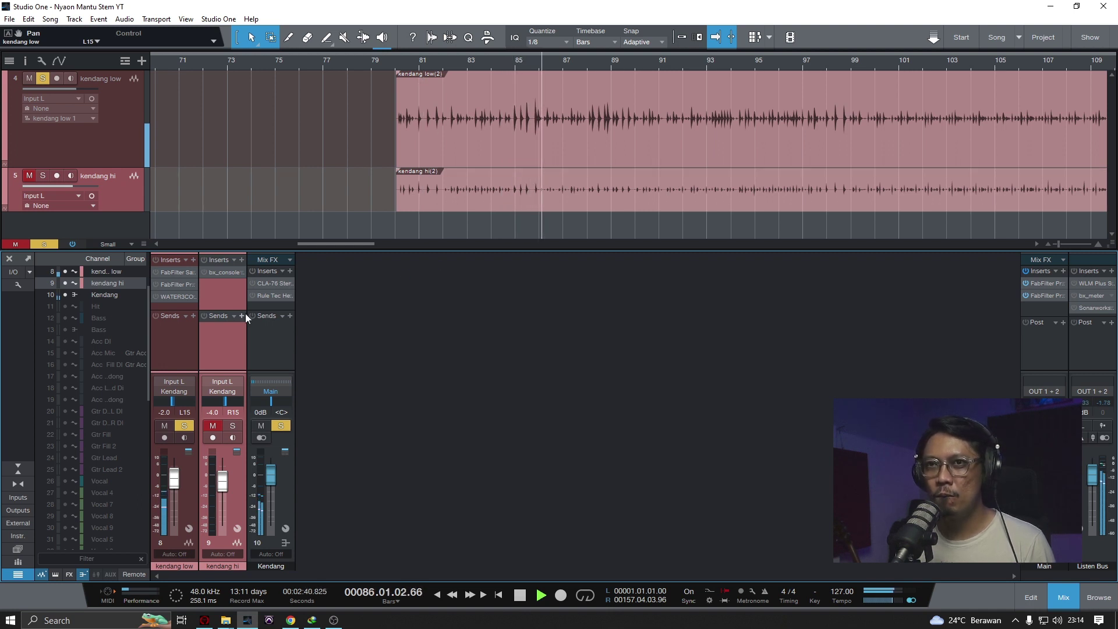
{"action": "key", "text": "space"}
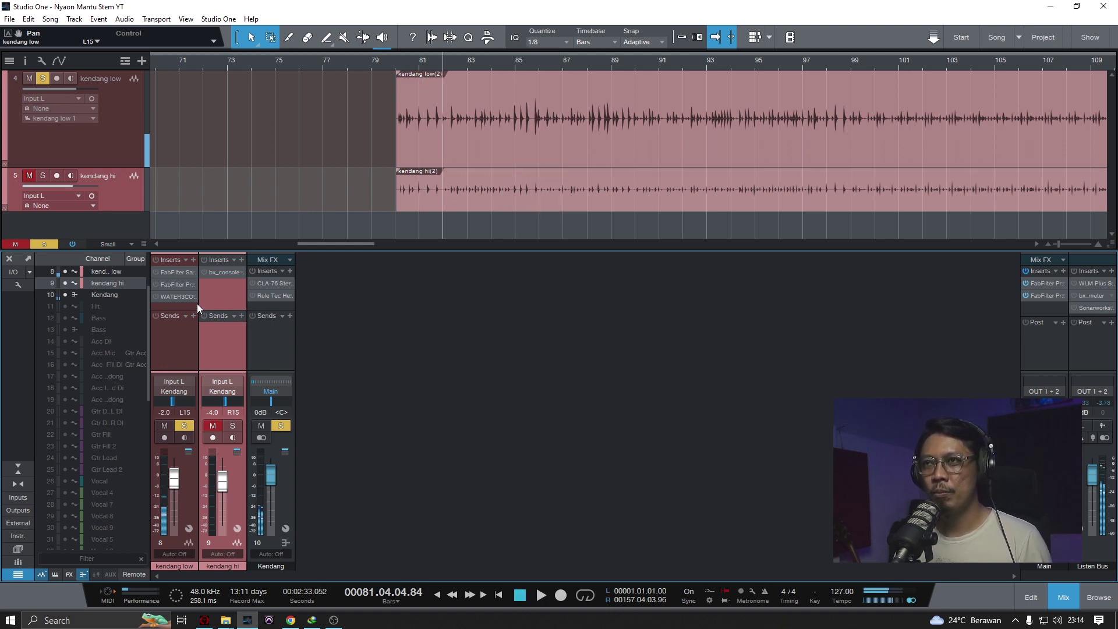
- Open FabFilter Saturn 2 on kendang low, compare playback with it bypassed and enabled, and leave it enabled
{"action": "left_click", "coordinate": [179, 271]}
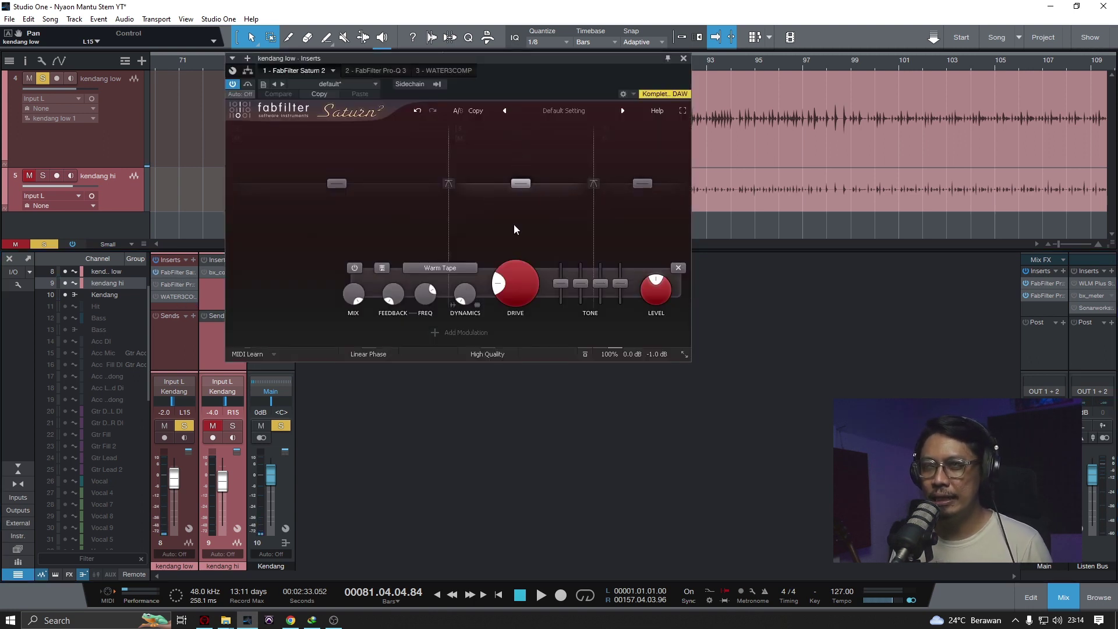
{"action": "mouse_move", "coordinate": [462, 295]}
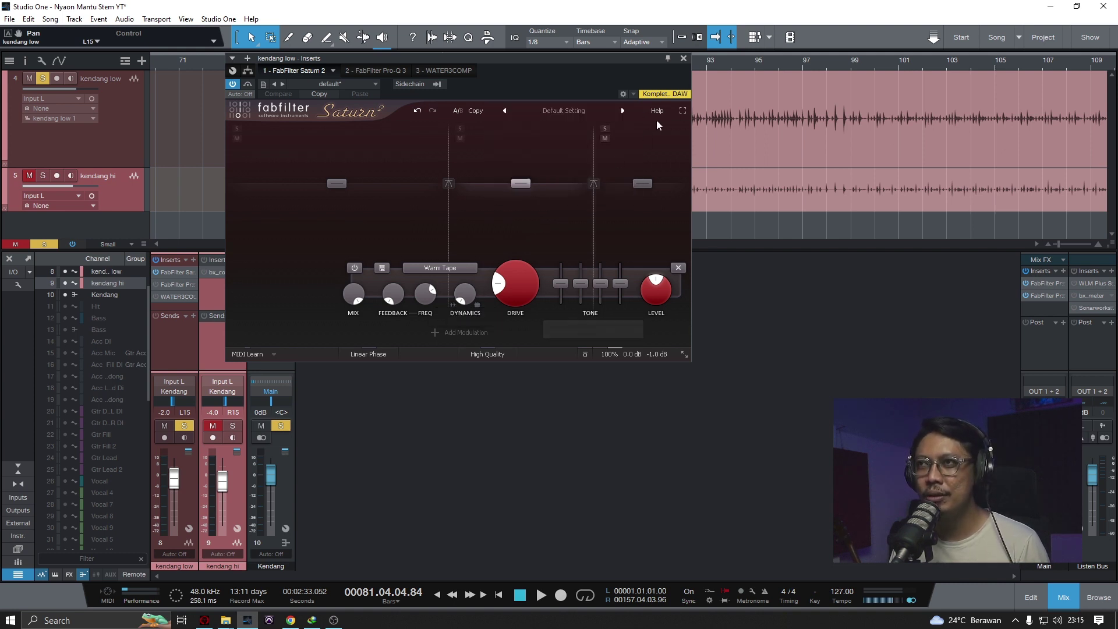
{"action": "left_click", "coordinate": [237, 86]}
{"action": "key", "text": "space"}
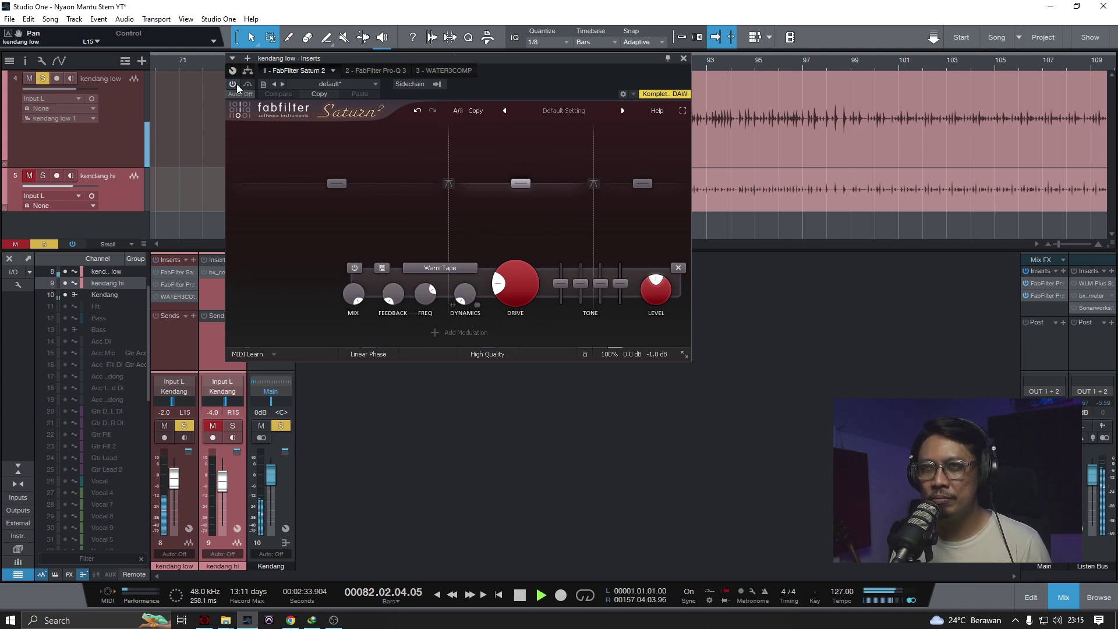
{"action": "left_click", "coordinate": [235, 86]}
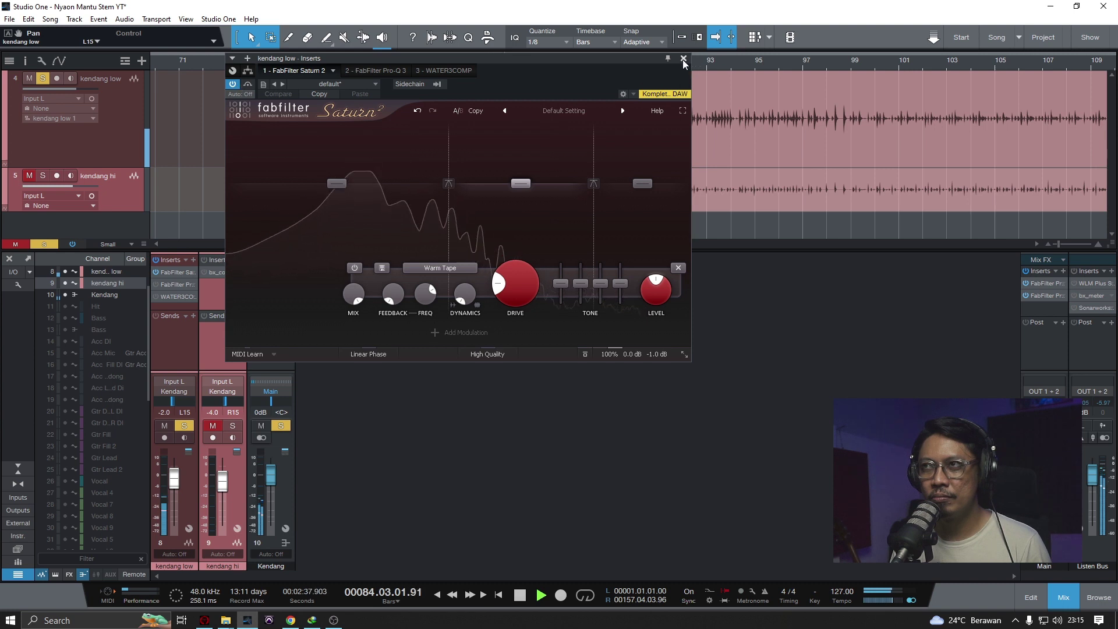
{"action": "key", "text": "space"}
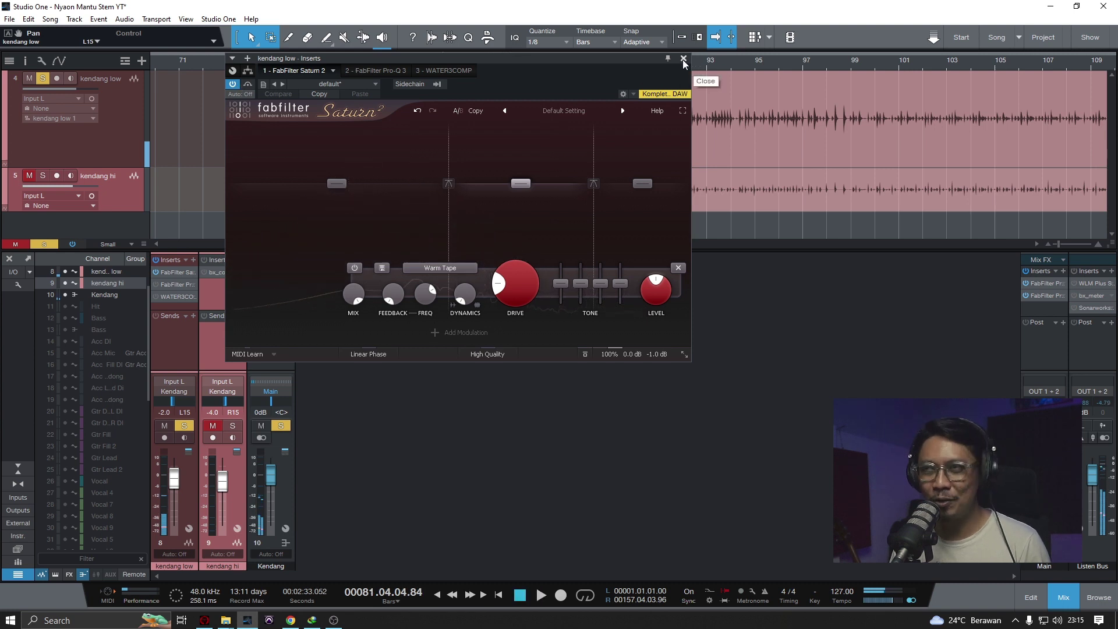
{"action": "left_click", "coordinate": [683, 59]}
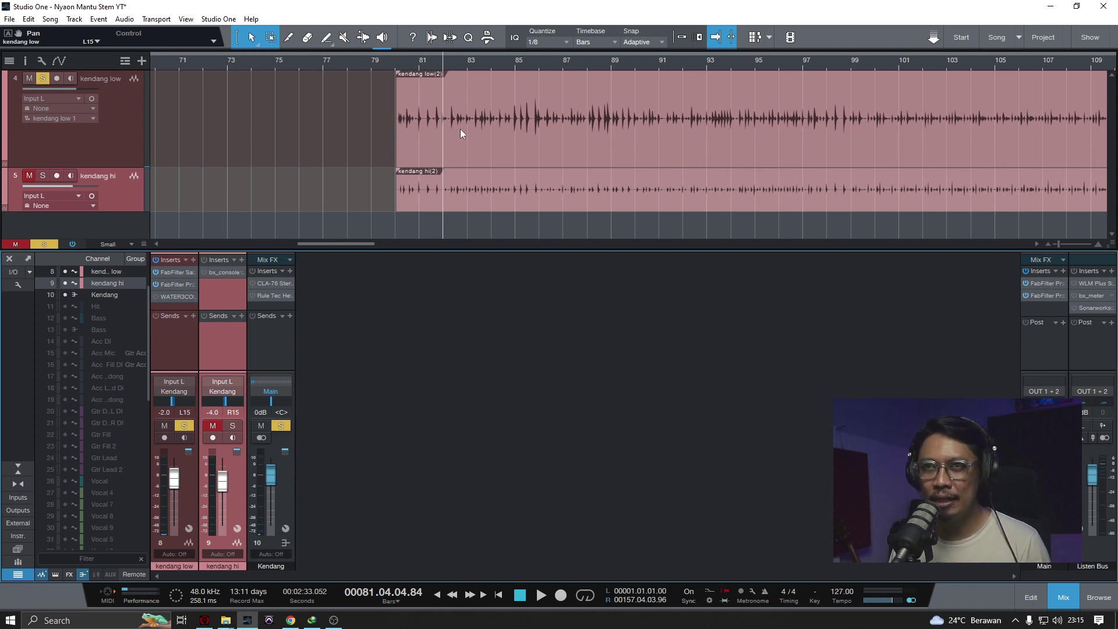
- Set the low-cut band of FabFilter Pro-Q 3 on kendang low to about 38.4 Hz and select the blue bell band
{"action": "left_click", "coordinate": [175, 284]}
{"action": "left_click_drag", "start_coordinate": [535, 220], "coordinate": [547, 139]}
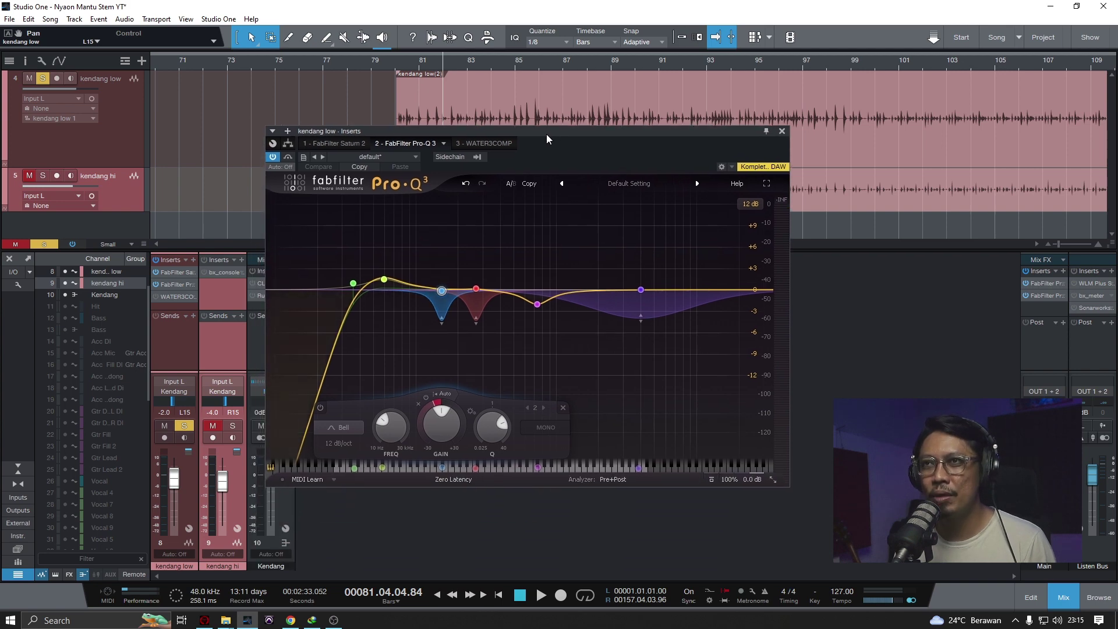
{"action": "left_click_drag", "start_coordinate": [353, 283], "coordinate": [357, 284]}
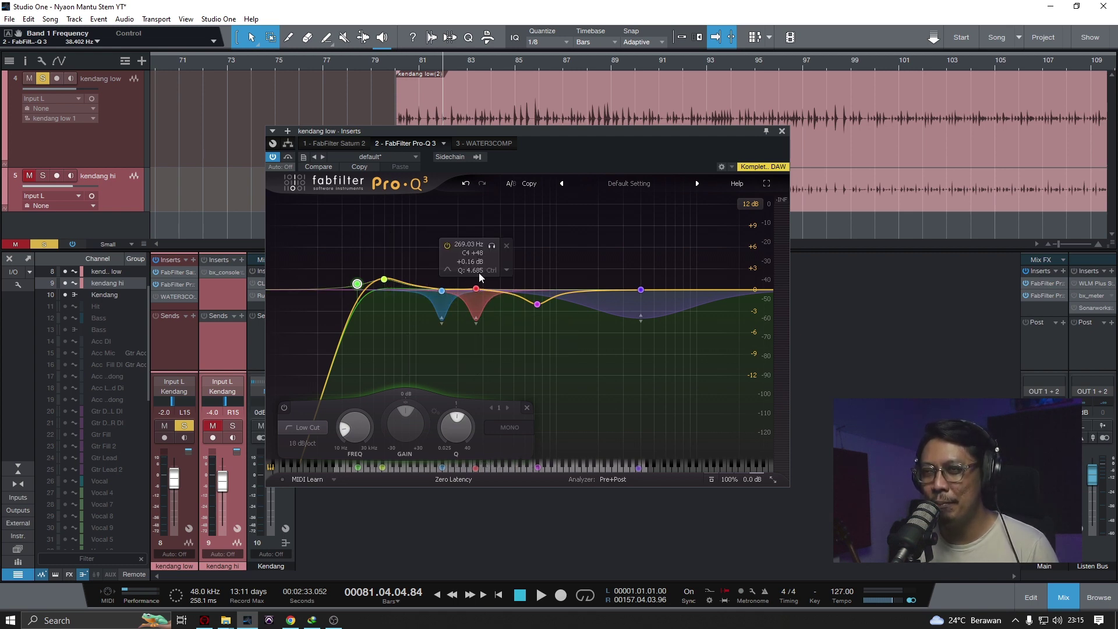
{"action": "left_click", "coordinate": [442, 291]}
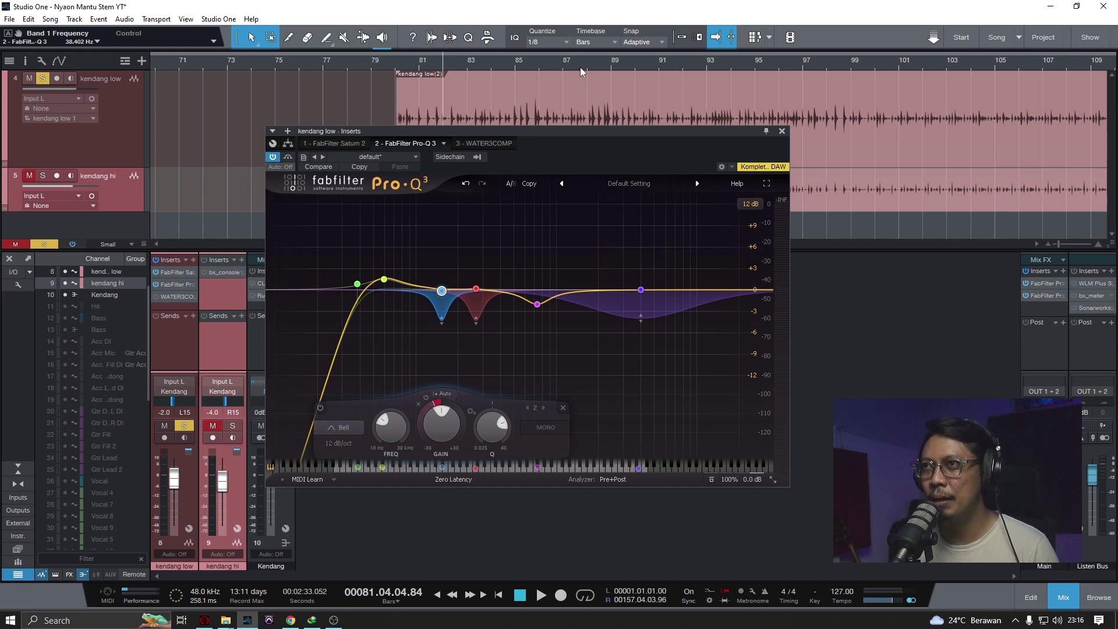
- Play kendang low from around bar 84 with Pro-Q 3 bypassed and enabled for comparison, and close the equalizer
{"action": "left_click", "coordinate": [508, 61]}
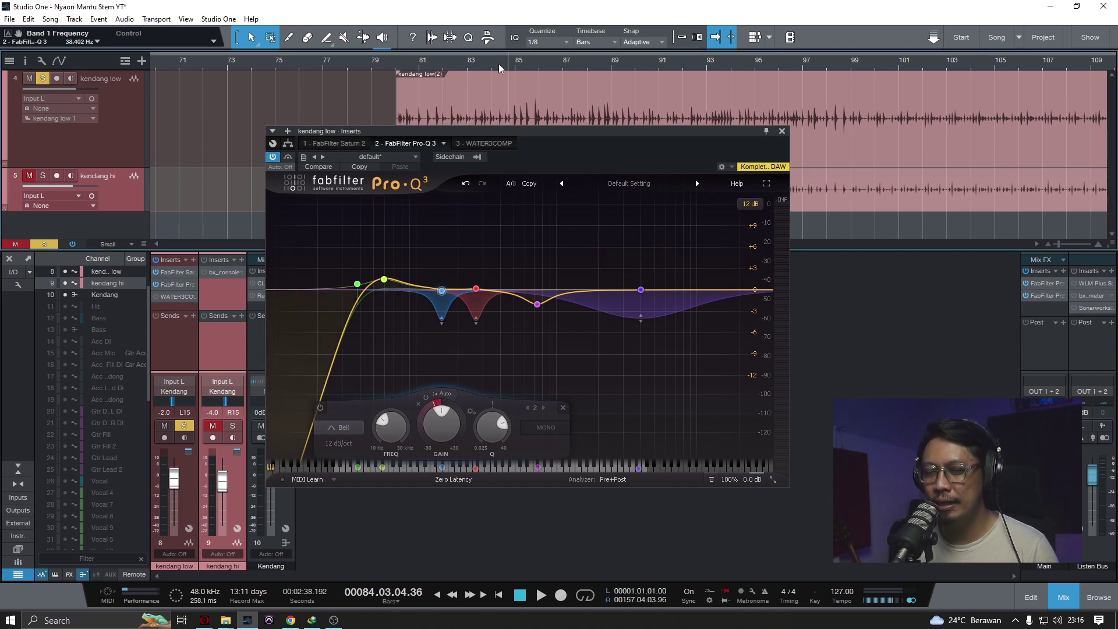
{"action": "key", "text": "space"}
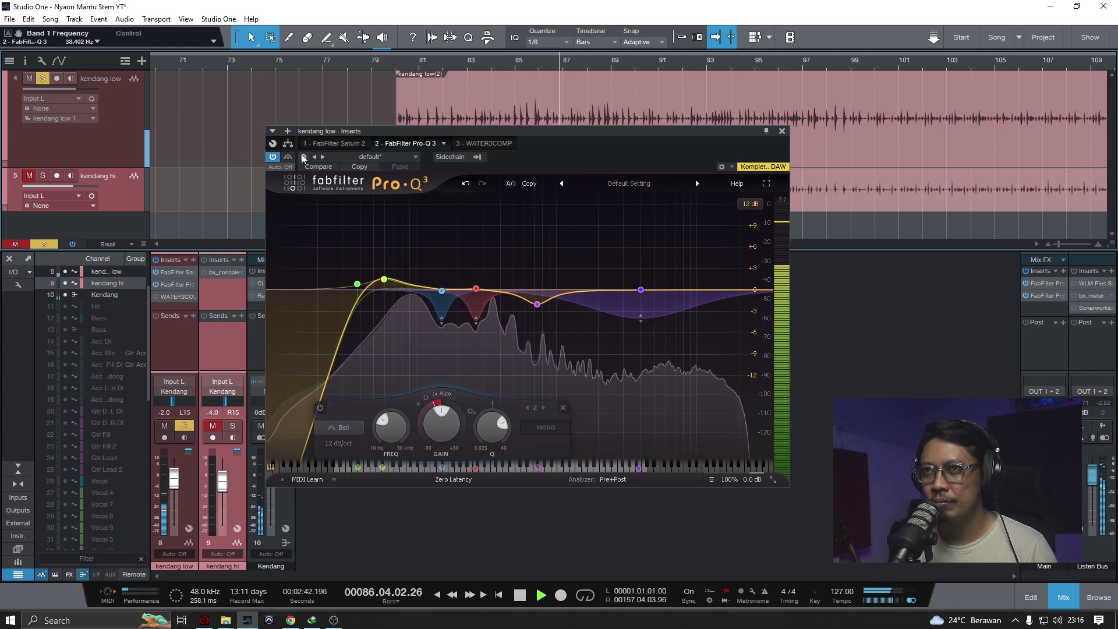
{"action": "key", "text": "space"}
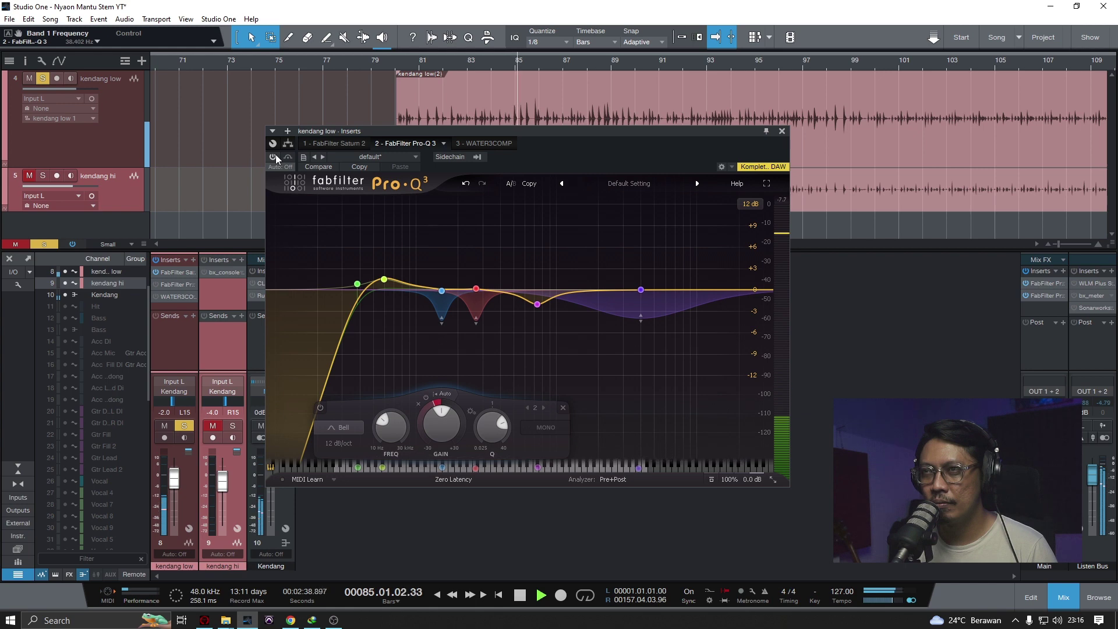
{"action": "key", "text": "space"}
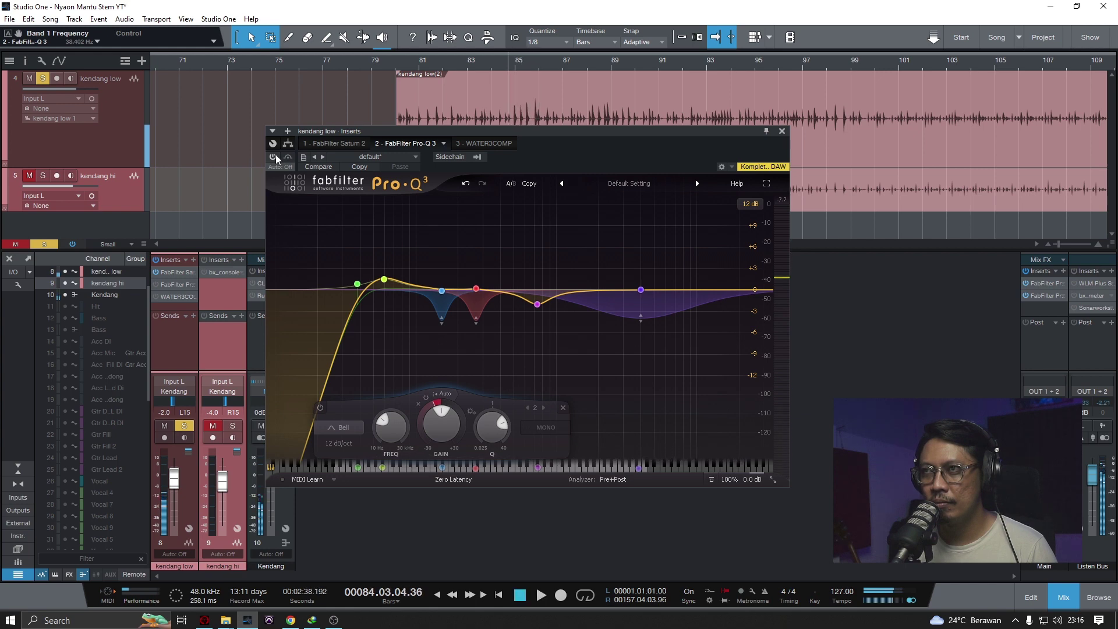
{"action": "left_click", "coordinate": [274, 157]}
{"action": "key", "text": "space"}
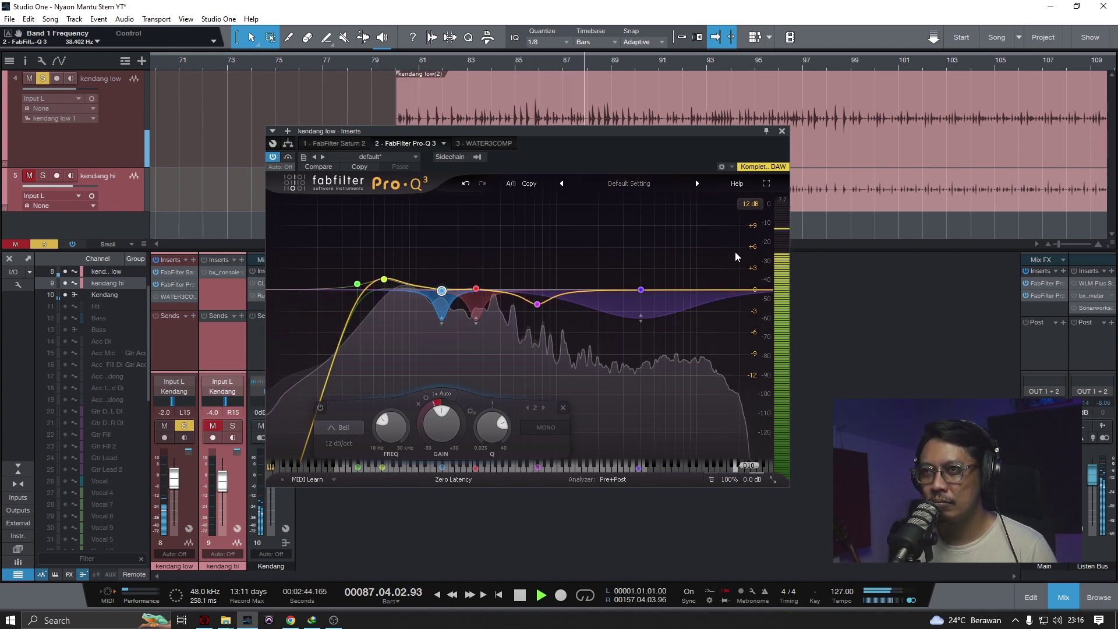
{"action": "key", "text": "space"}
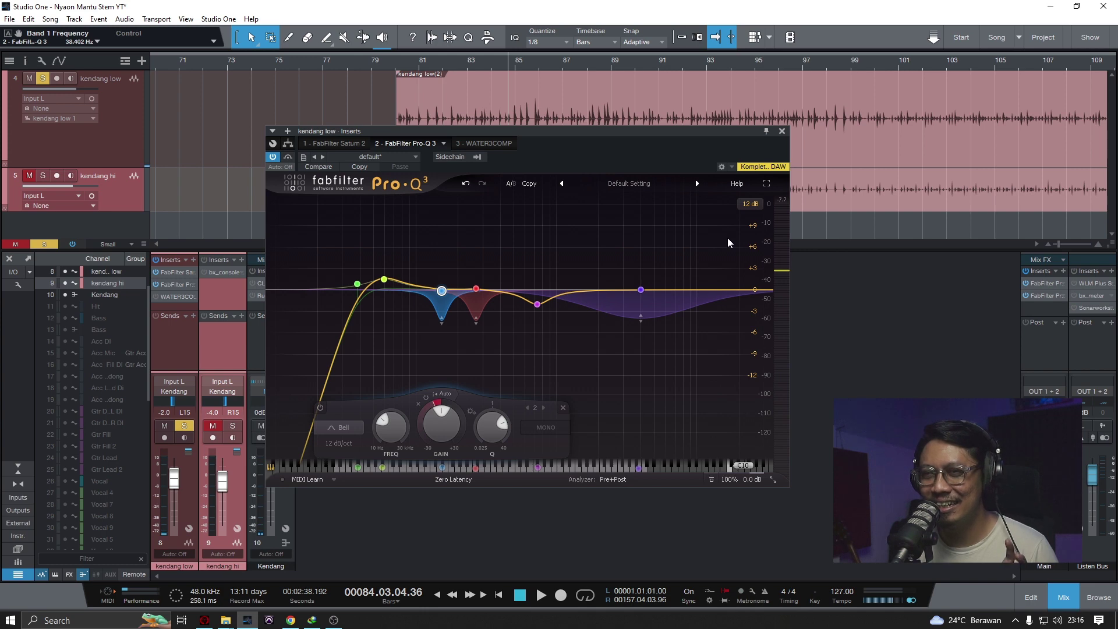
{"action": "key", "text": "space"}
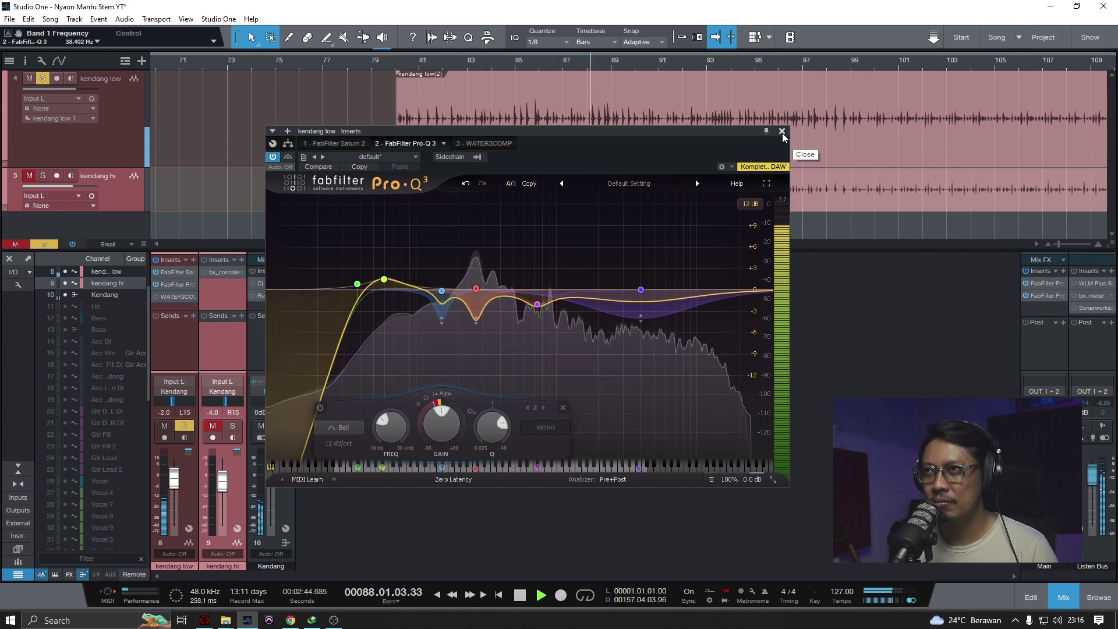
{"action": "key", "text": "space"}
{"action": "left_click", "coordinate": [781, 132]}
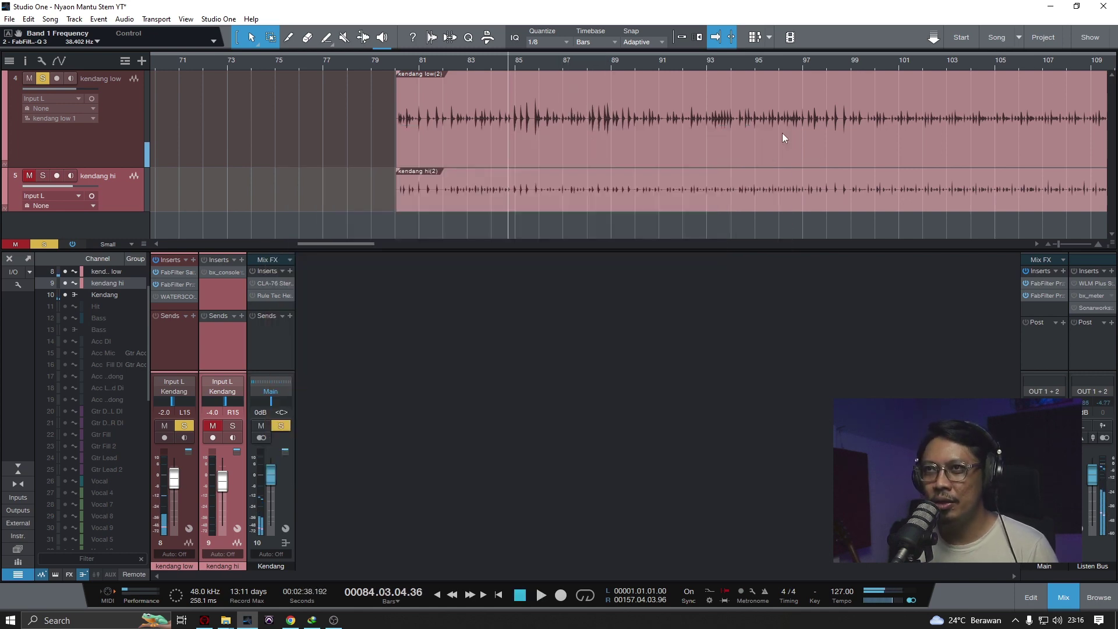
- Activate and open WATER3COMP on kendang low and compare playback with the compressor bypassed and engaged
{"action": "left_click", "coordinate": [178, 296]}
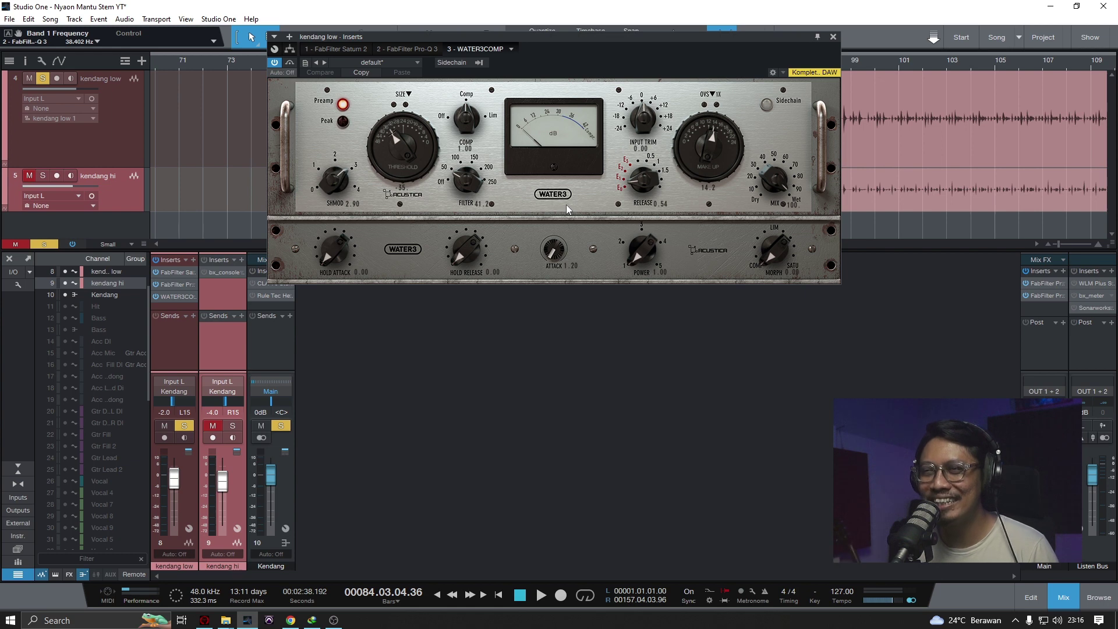
{"action": "left_click", "coordinate": [403, 152]}
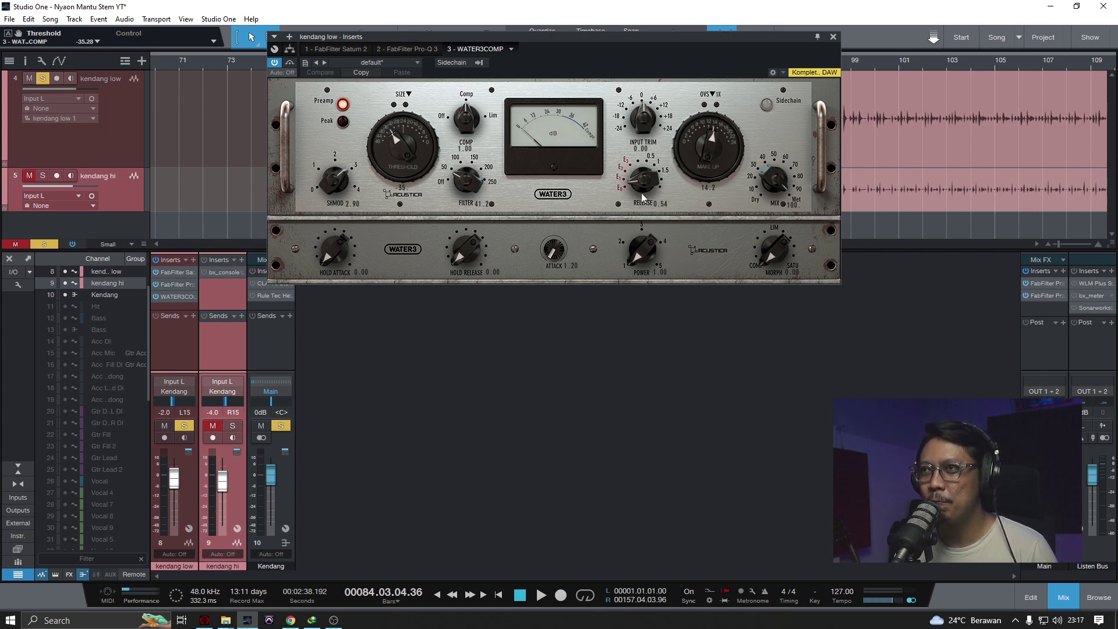
{"action": "key", "text": "space"}
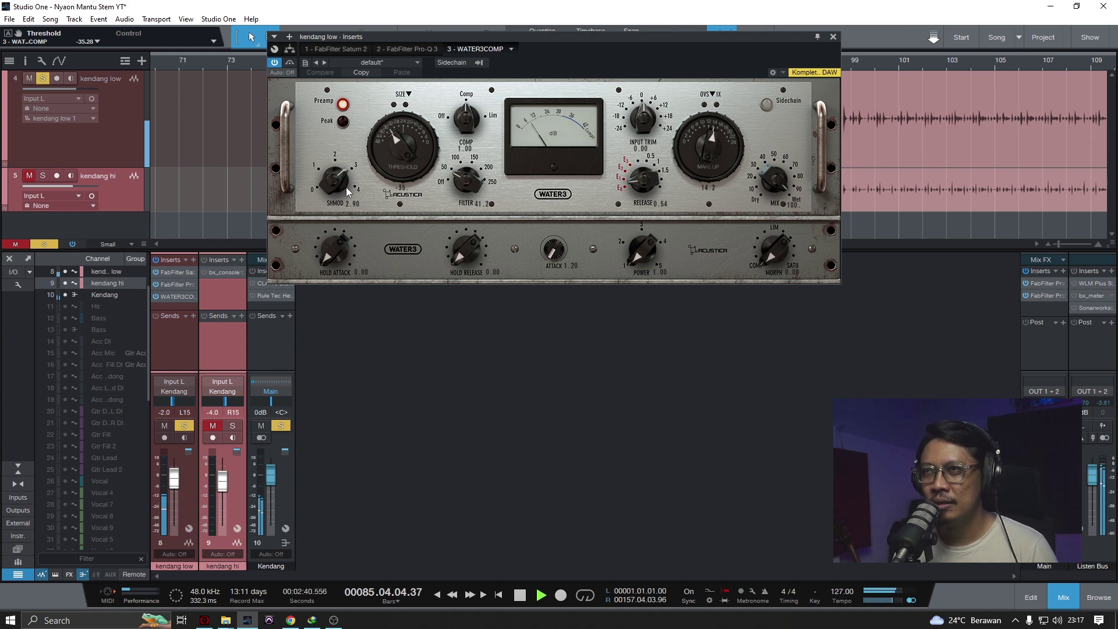
{"action": "left_click", "coordinate": [290, 63]}
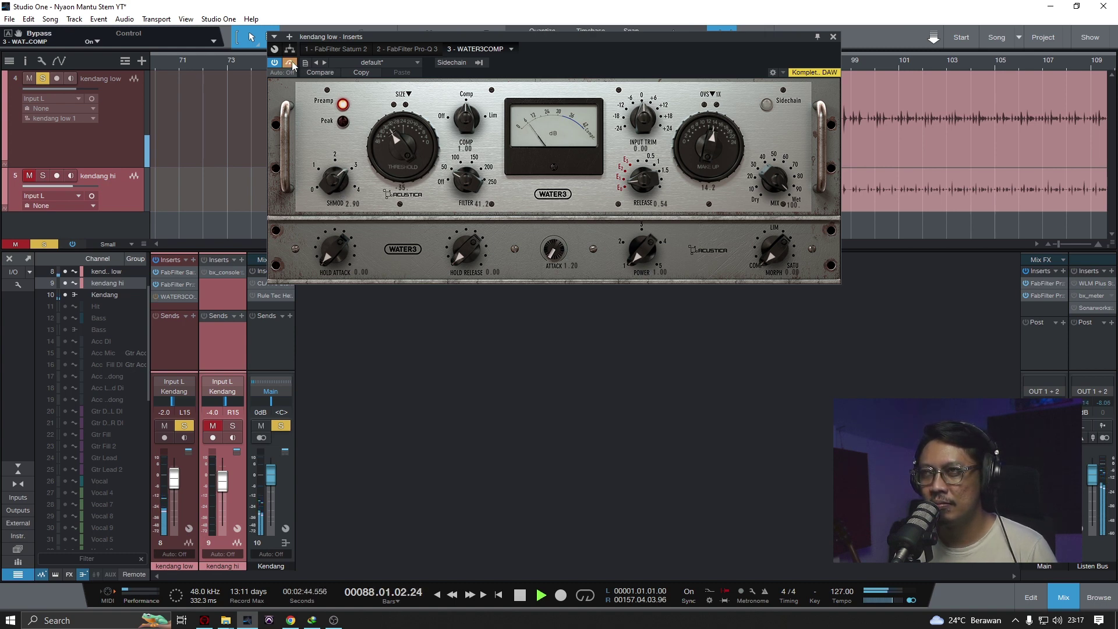
{"action": "left_click", "coordinate": [291, 64]}
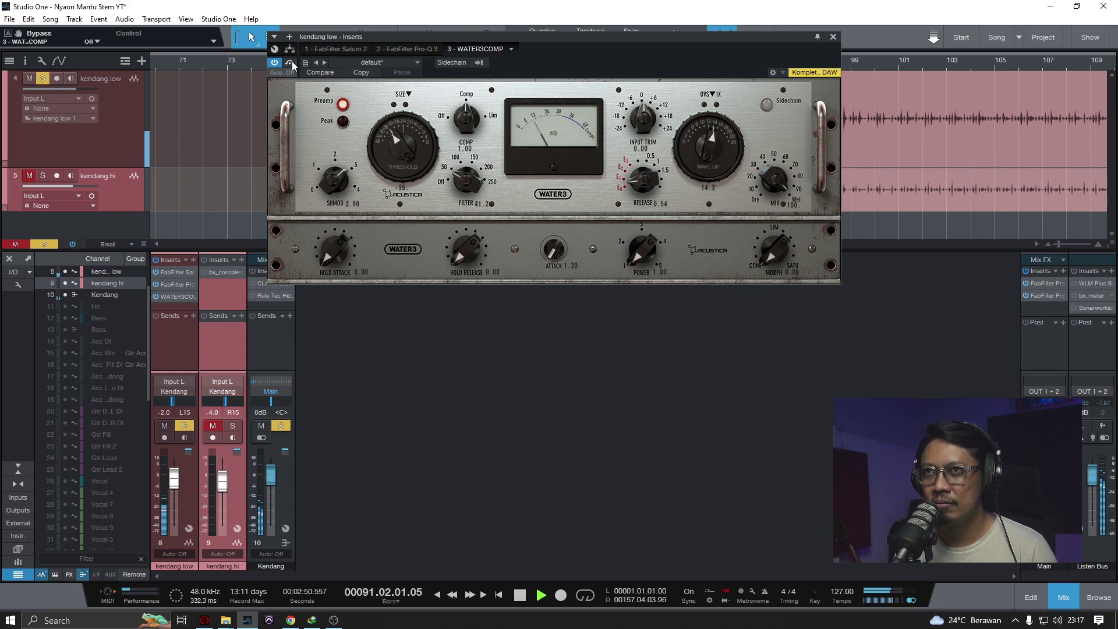
{"action": "key", "text": "space"}
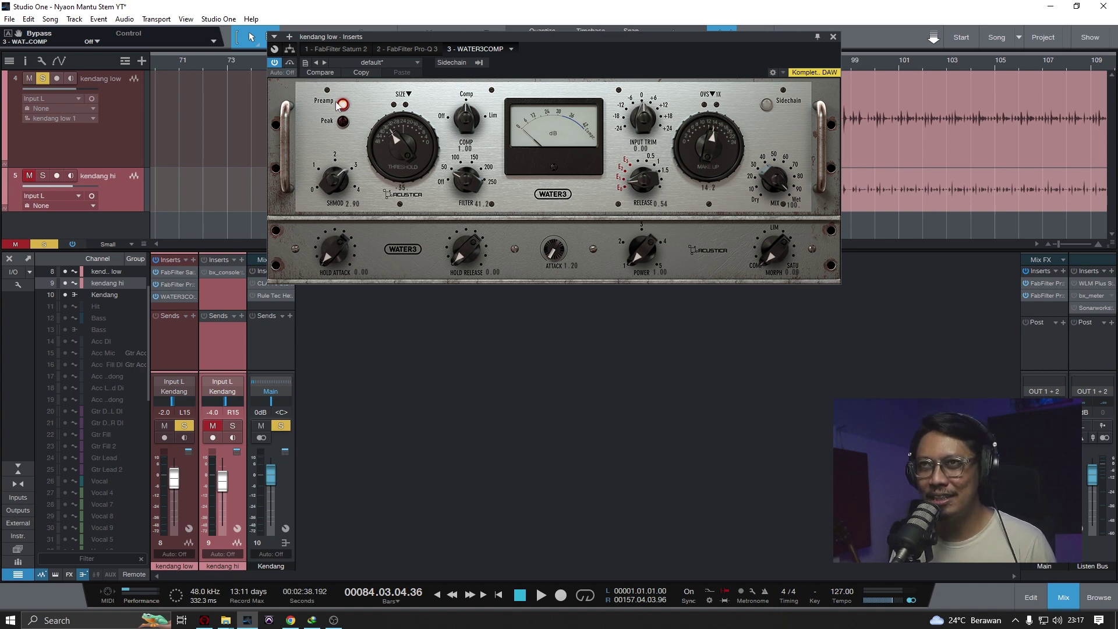
- Replay kendang low from around bar 84 with WATER3COMP switched off and on again for comparison
{"action": "key", "text": "space"}
{"action": "left_click", "coordinate": [277, 63]}
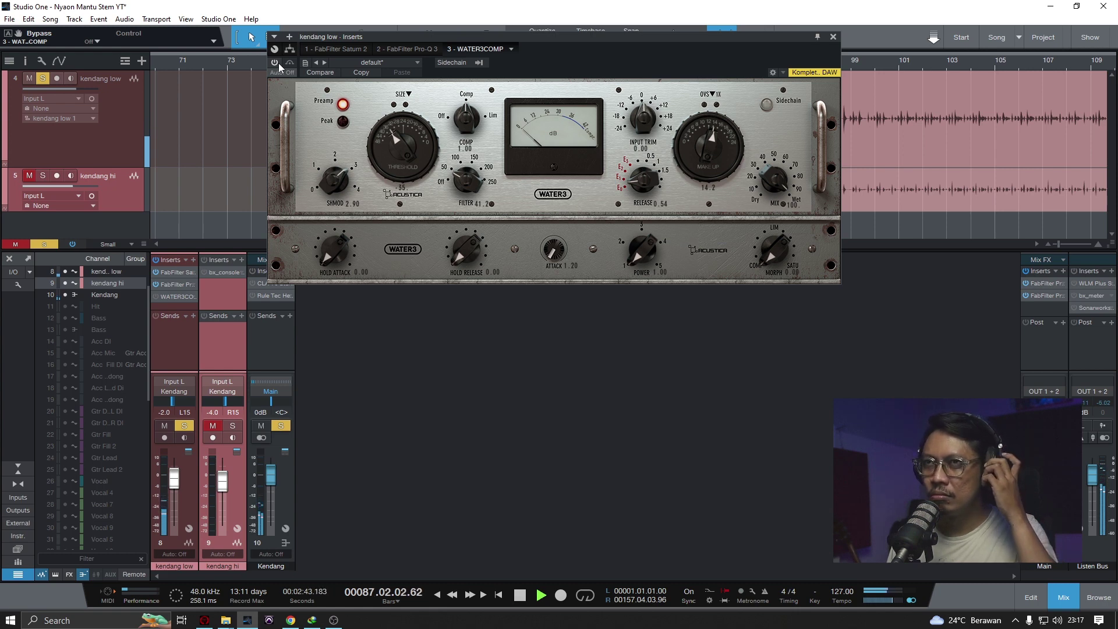
{"action": "left_click", "coordinate": [277, 63]}
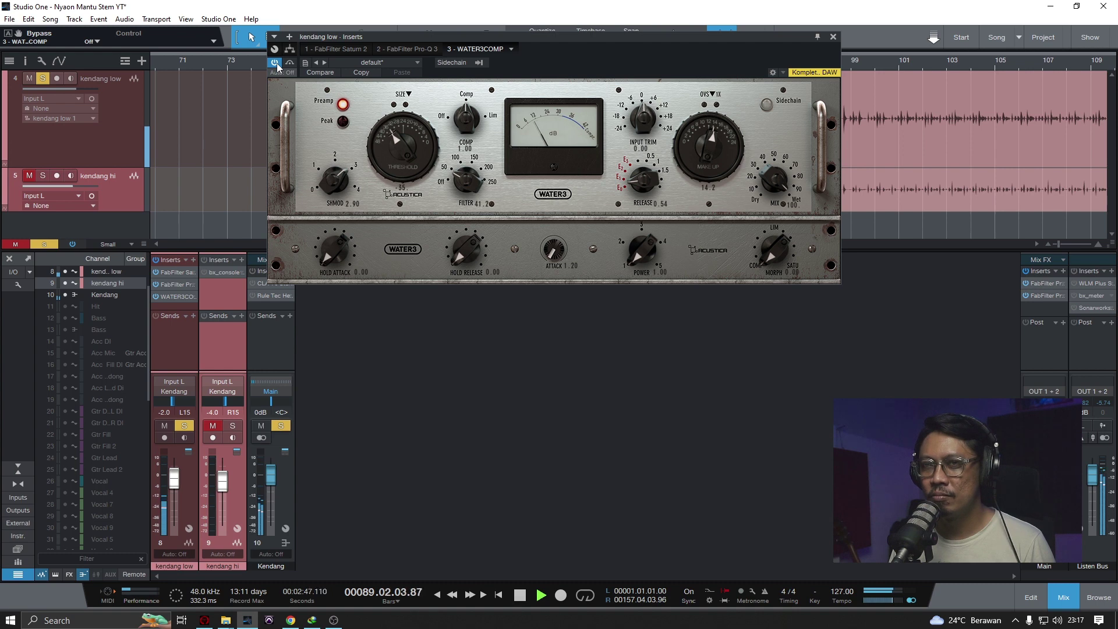
{"action": "key", "text": "space"}
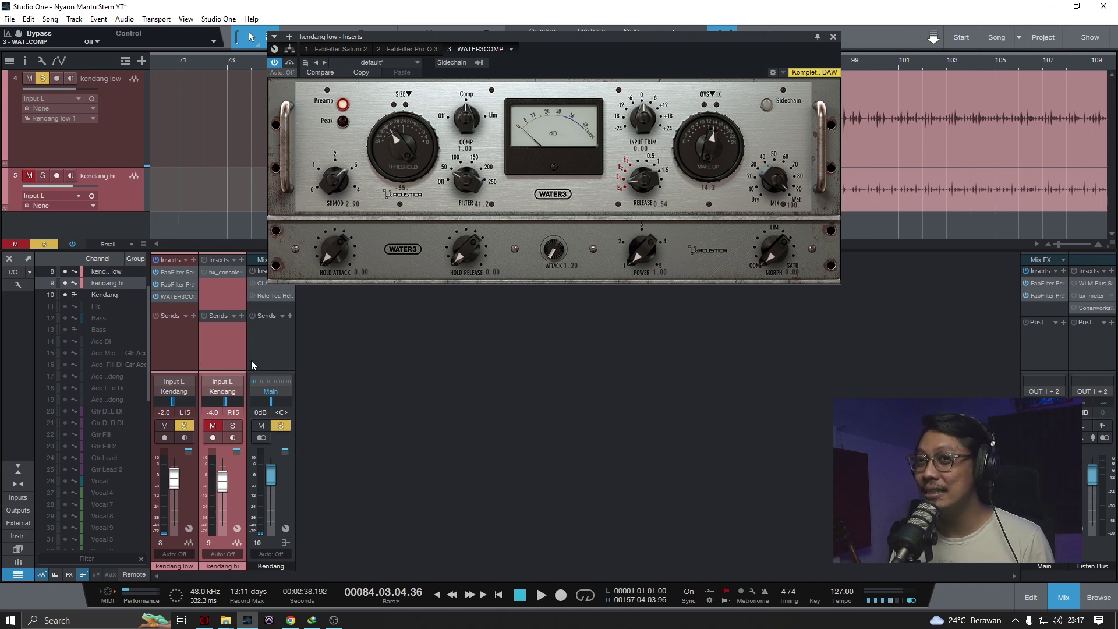
- Unsolo and mute kendang low, unmute and solo kendang hi, then close the compressor and play kendang hi alone
{"action": "left_click", "coordinate": [184, 425]}
{"action": "left_click", "coordinate": [164, 425]}
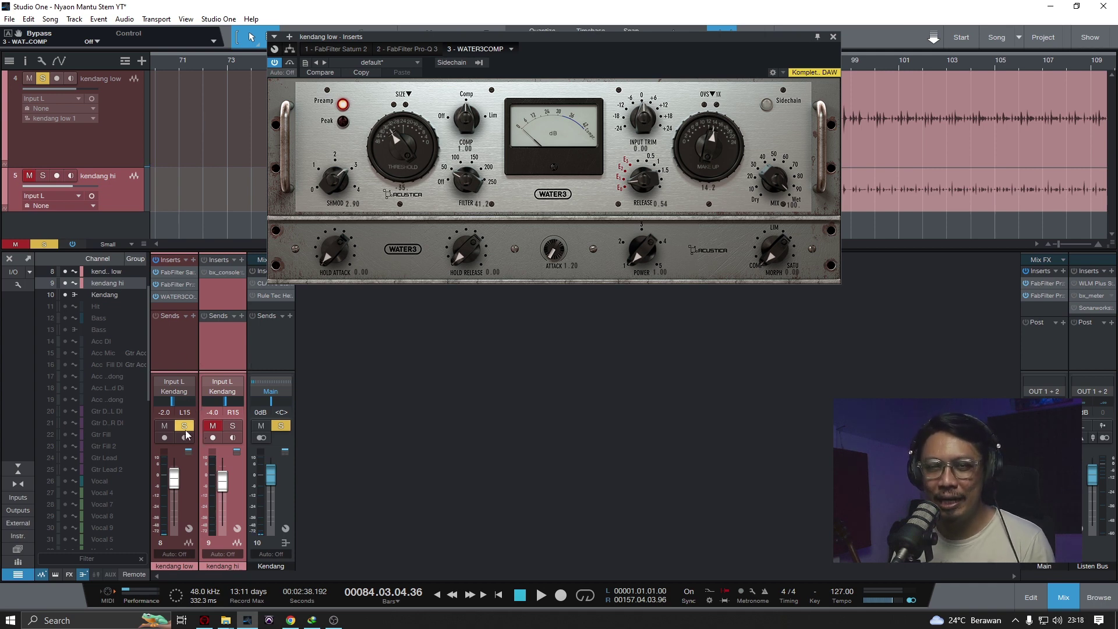
{"action": "left_click", "coordinate": [213, 426]}
{"action": "left_click", "coordinate": [232, 425]}
{"action": "left_click", "coordinate": [833, 37]}
{"action": "key", "text": "space"}
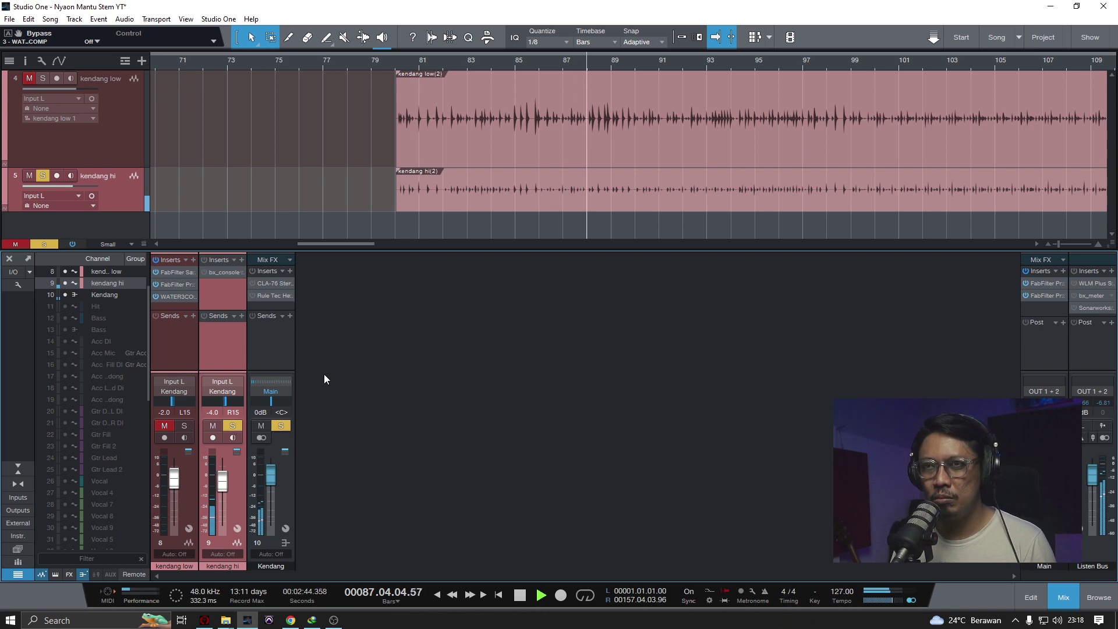
{"action": "key", "text": "space"}
- Open bx_console AMEK 9099 on kendang hi, switch its EQ section off, and play the track
{"action": "left_click", "coordinate": [221, 272]}
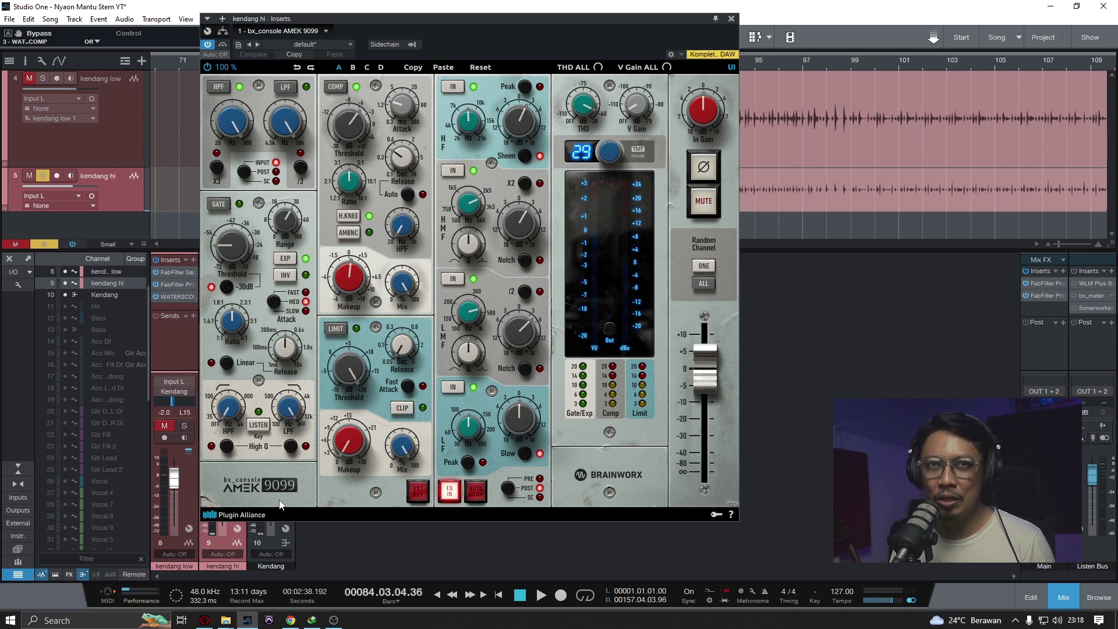
{"action": "left_click", "coordinate": [233, 123]}
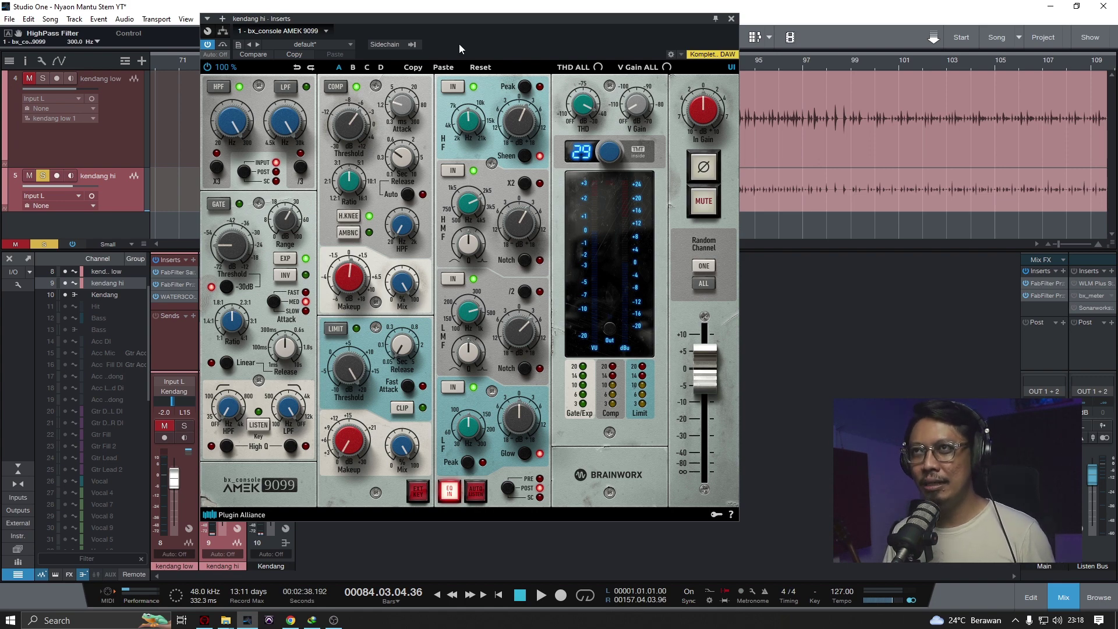
{"action": "left_click_drag", "start_coordinate": [442, 21], "coordinate": [528, 23]}
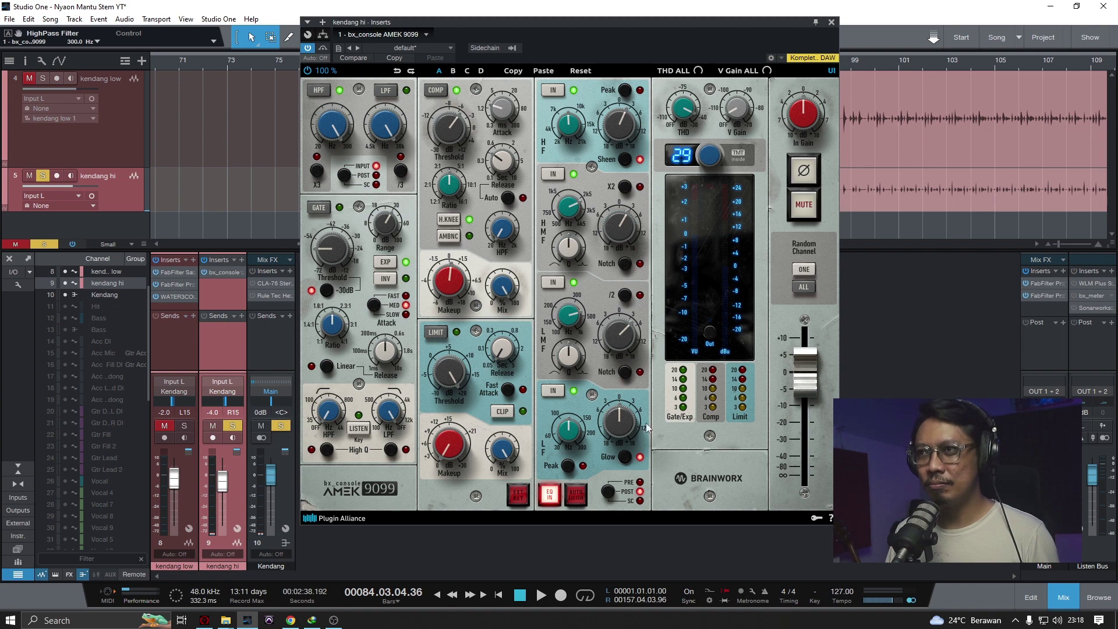
{"action": "left_click", "coordinate": [550, 494]}
{"action": "left_click_drag", "start_coordinate": [668, 25], "coordinate": [569, 19]}
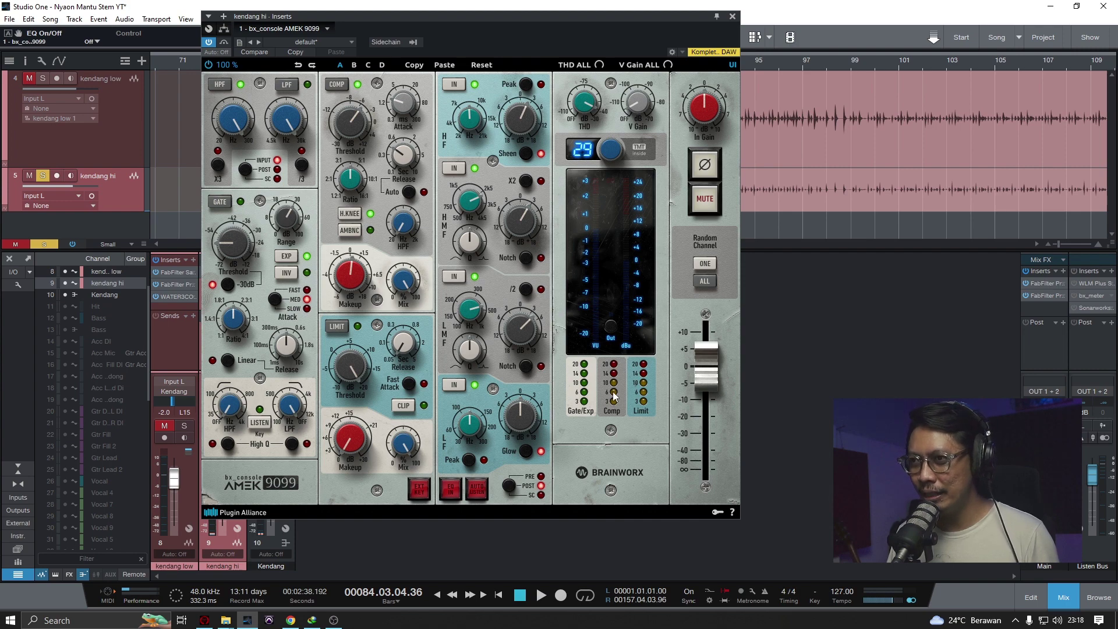
{"action": "key", "text": "space"}
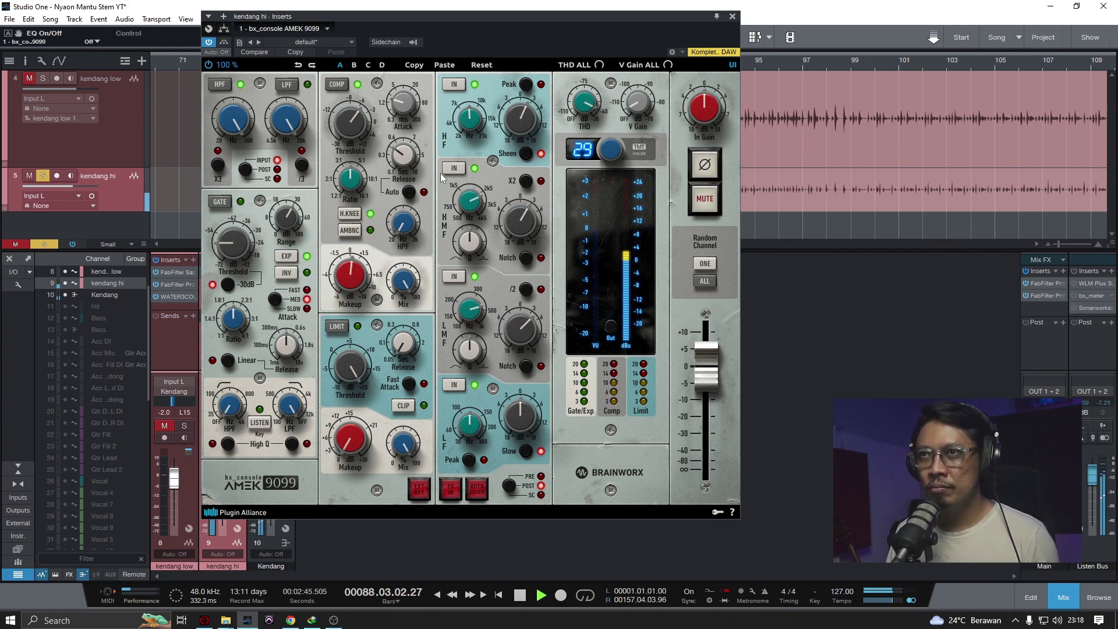
{"action": "key", "text": "space"}
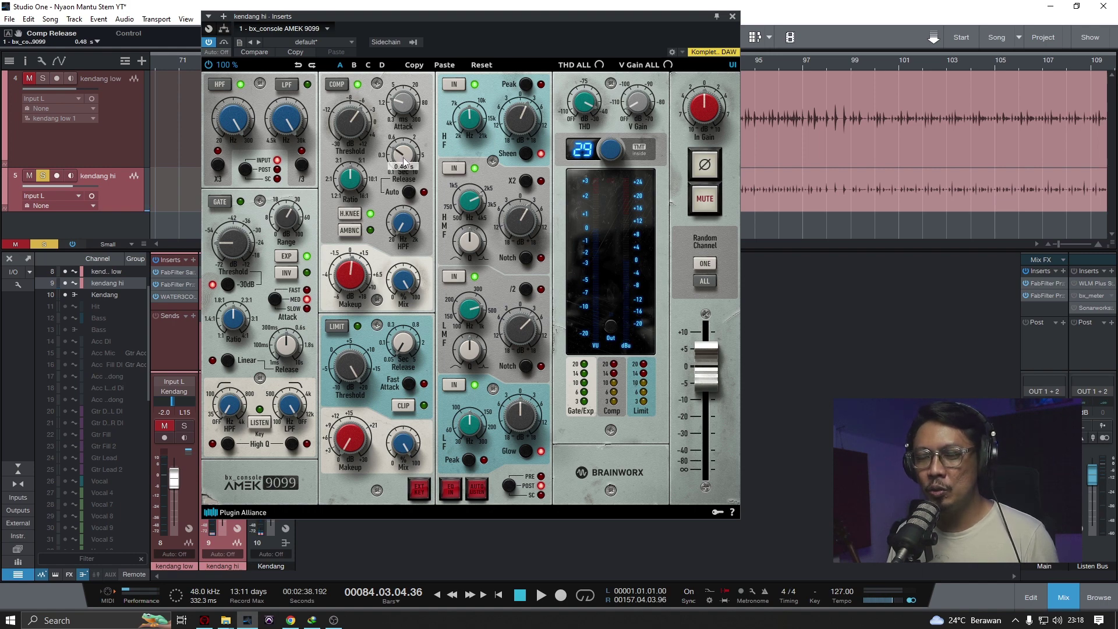
- Set the AMEK 9099 compressor's release to 0.40 s and attack to 5.3 ms, and fine-tune its threshold during playback
{"action": "scroll", "coordinate": [403, 161], "scroll_direction": "down", "scroll_amount": 2}
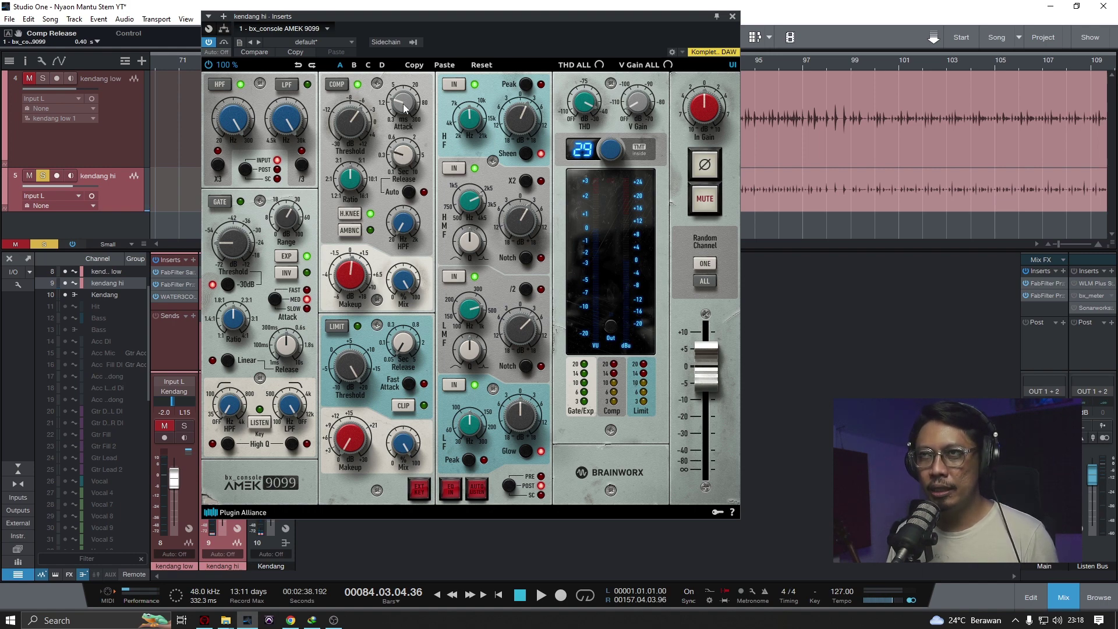
{"action": "mouse_move", "coordinate": [403, 108]}
{"action": "left_click_drag", "start_coordinate": [404, 108], "coordinate": [406, 97]}
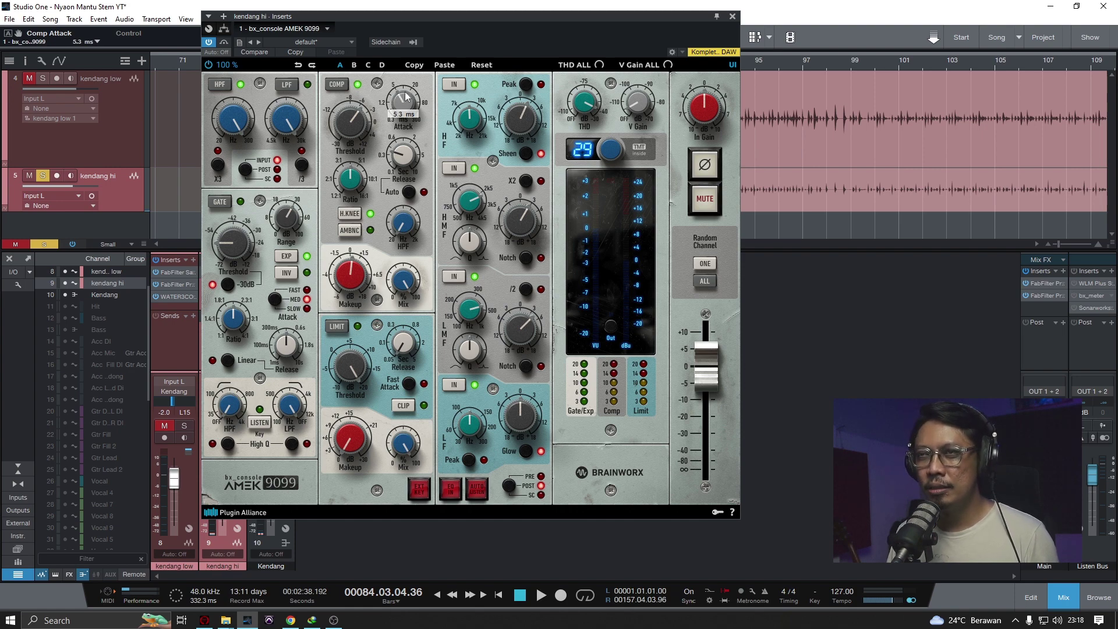
{"action": "key", "text": "space"}
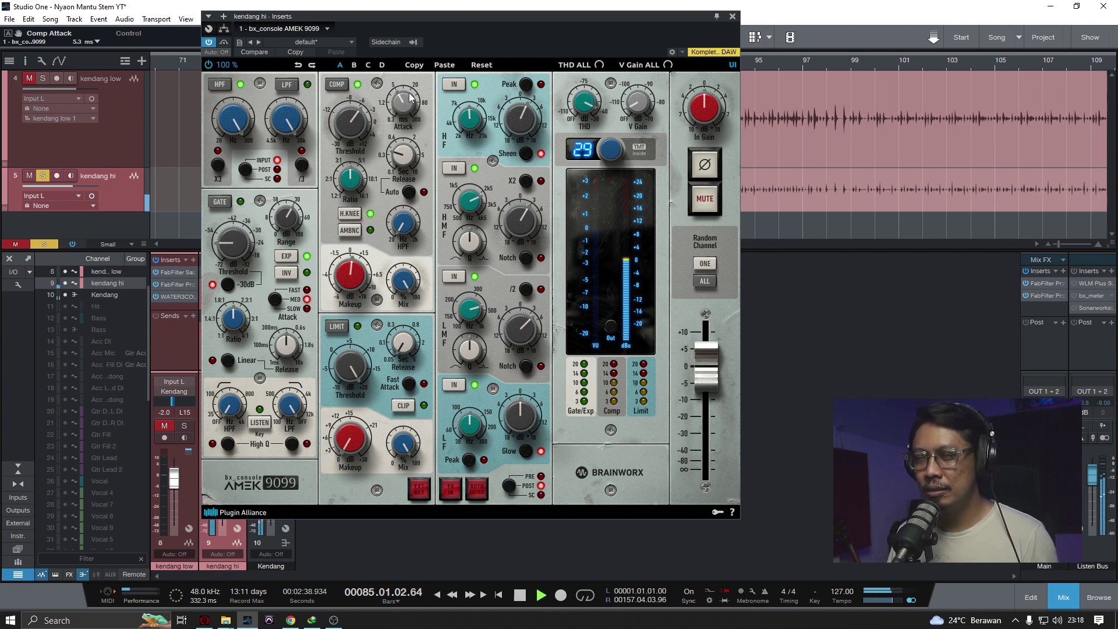
{"action": "left_click_drag", "start_coordinate": [359, 121], "coordinate": [362, 132]}
{"action": "key", "text": "space"}
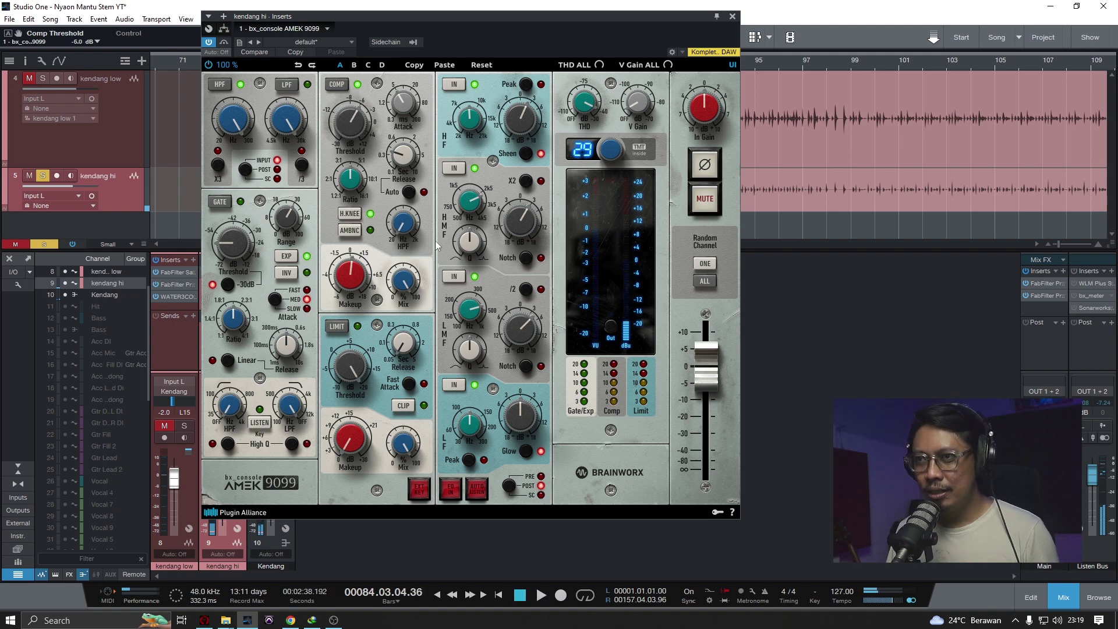
- Switch the AMEK 9099 EQ section back on and review its high, high-mid and low-mid band frequencies and gains
{"action": "left_click", "coordinate": [451, 489]}
{"action": "left_click", "coordinate": [476, 119]}
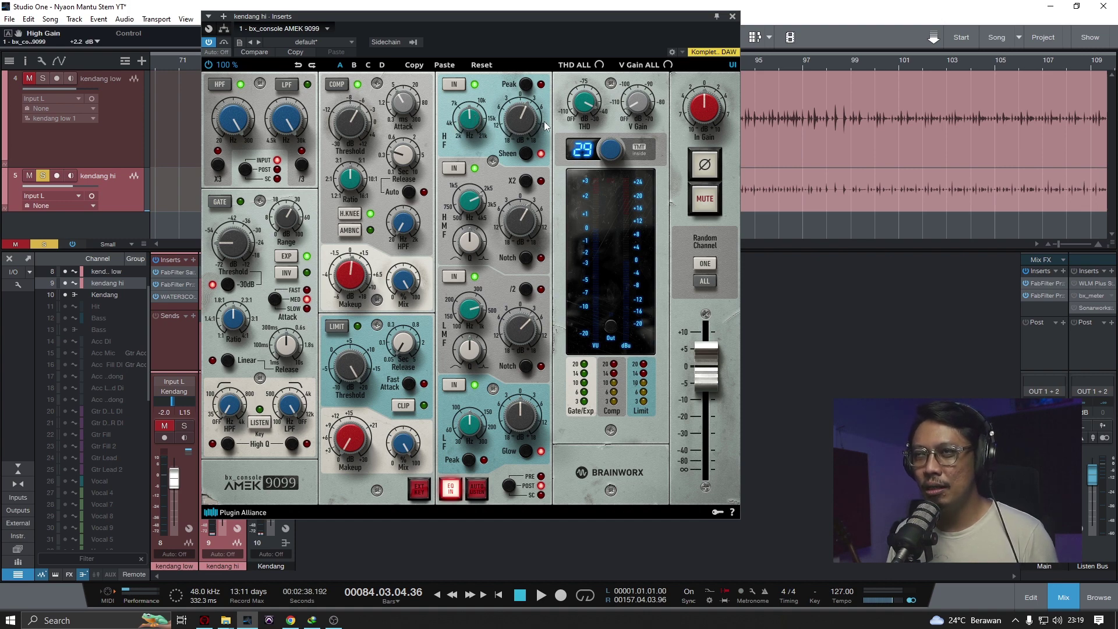
{"action": "mouse_move", "coordinate": [480, 208]}
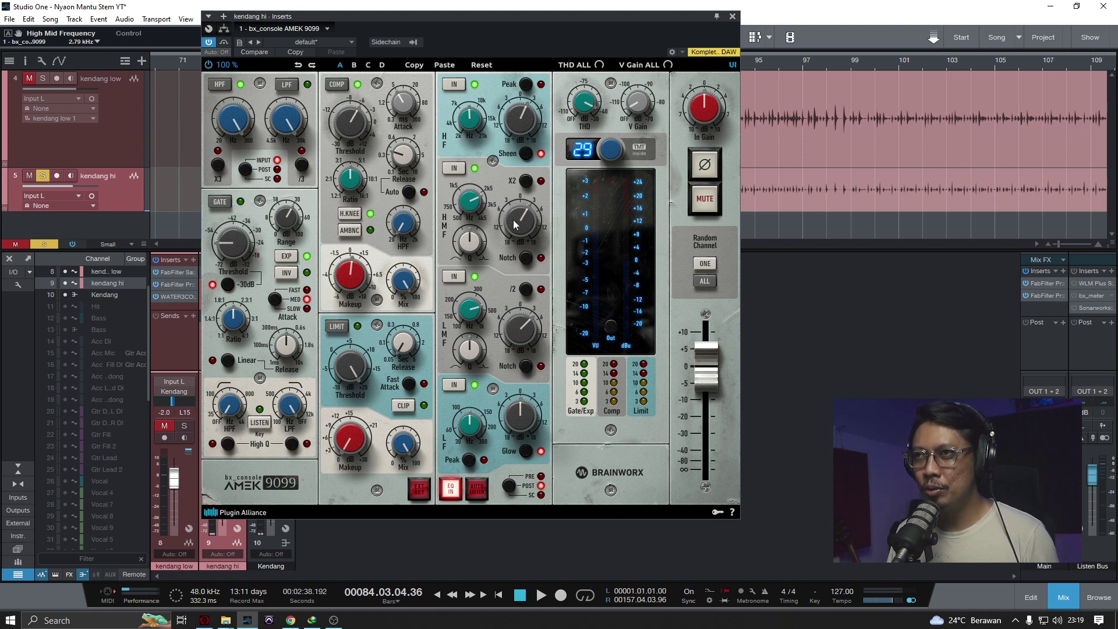
{"action": "mouse_move", "coordinate": [515, 224]}
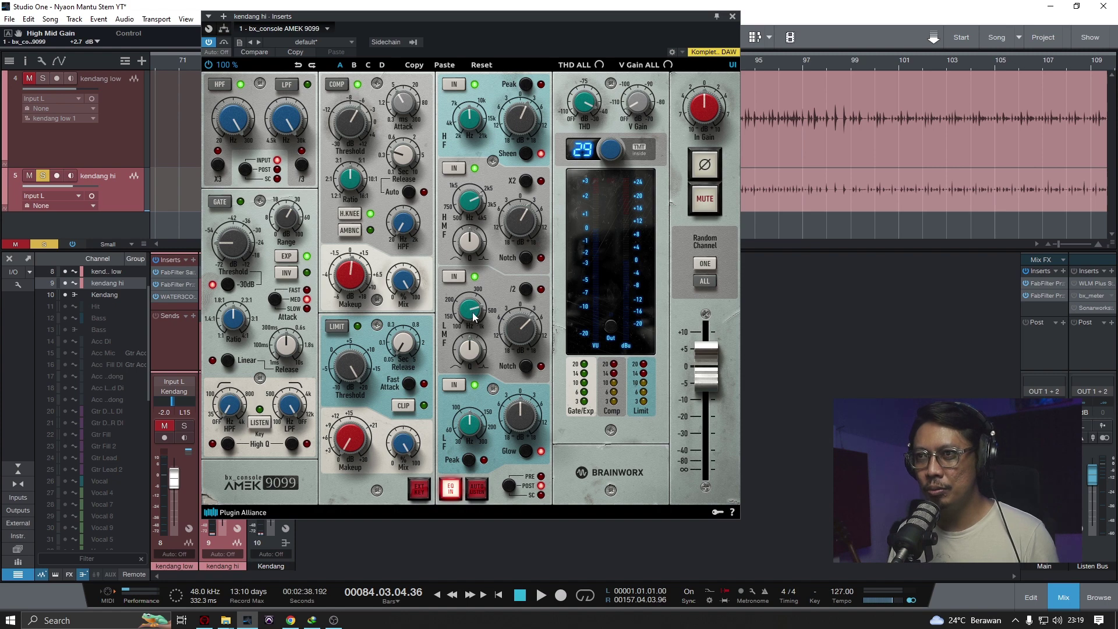
{"action": "mouse_move", "coordinate": [468, 312]}
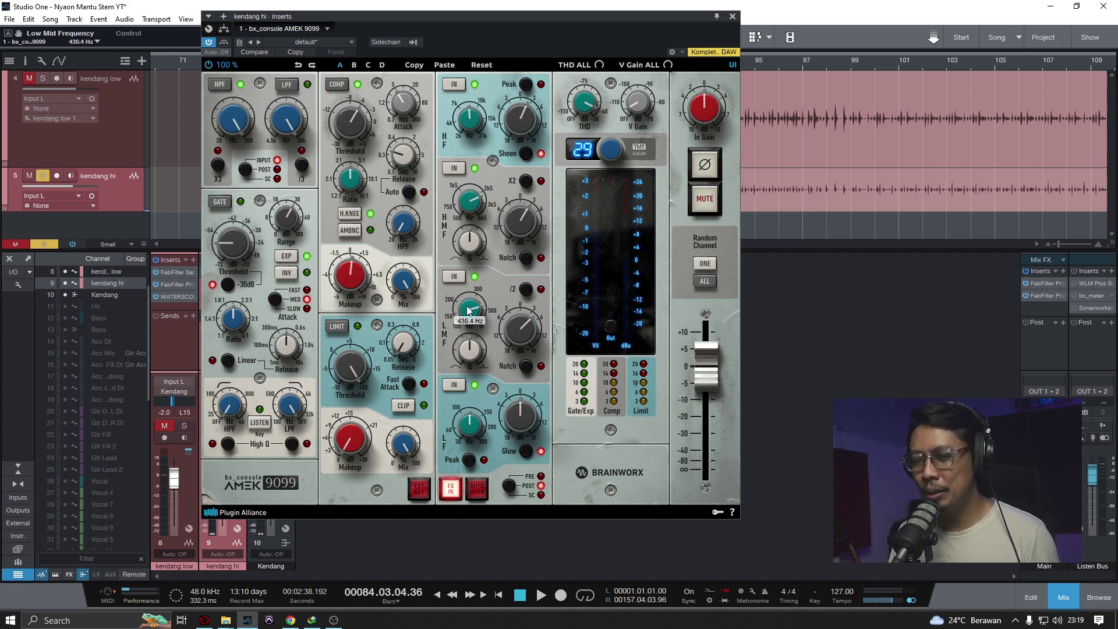
{"action": "mouse_move", "coordinate": [516, 328]}
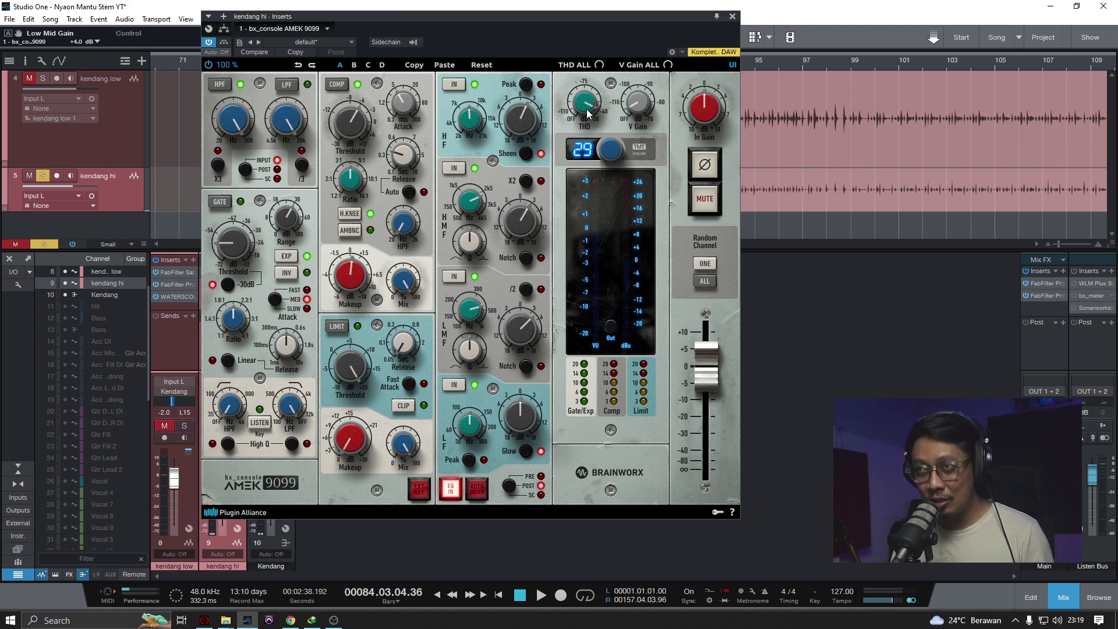
- Compare kendang hi with the AMEK 9099 off and on, with its compressor makeup gain set to 0.0 dB, and close the plug-in
{"action": "left_click", "coordinate": [209, 43]}
{"action": "key", "text": "space"}
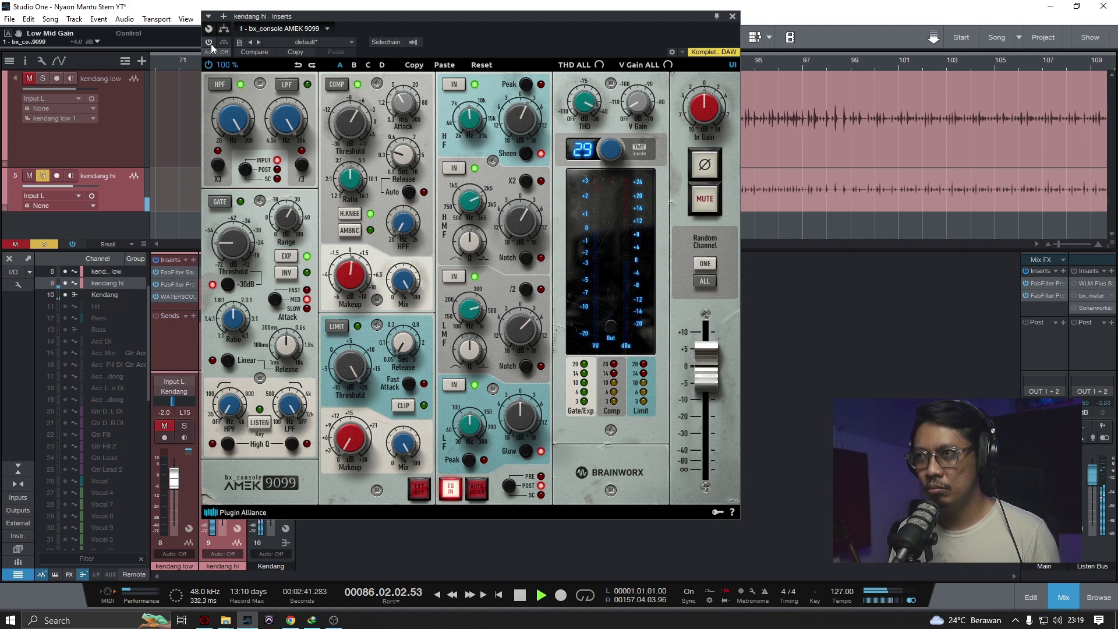
{"action": "left_click", "coordinate": [209, 43]}
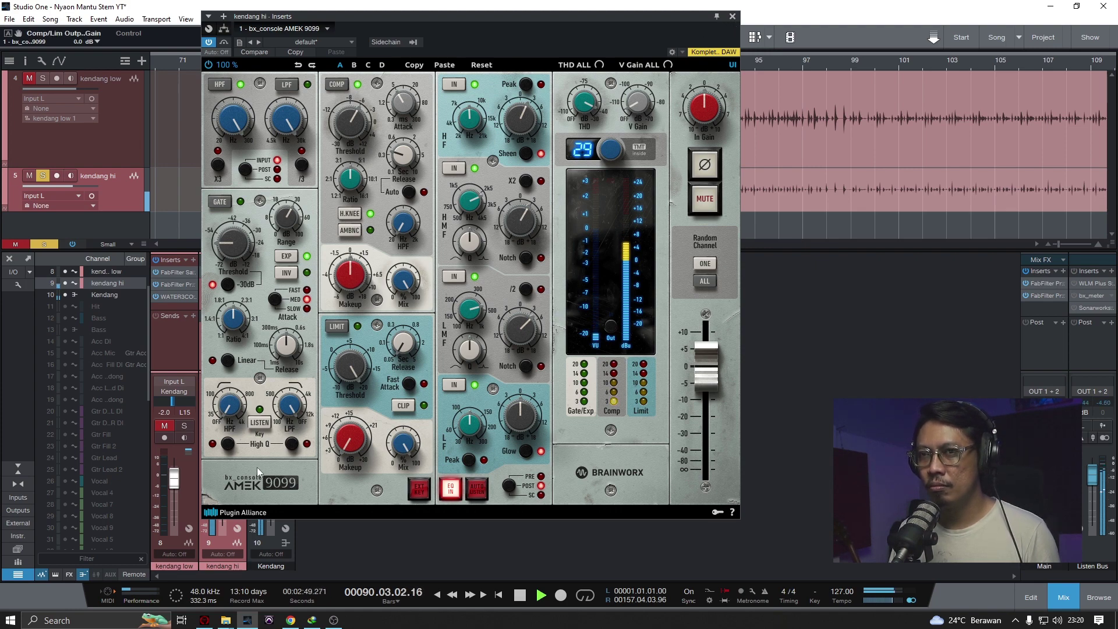
{"action": "key", "text": "space"}
{"action": "left_click", "coordinate": [732, 16]}
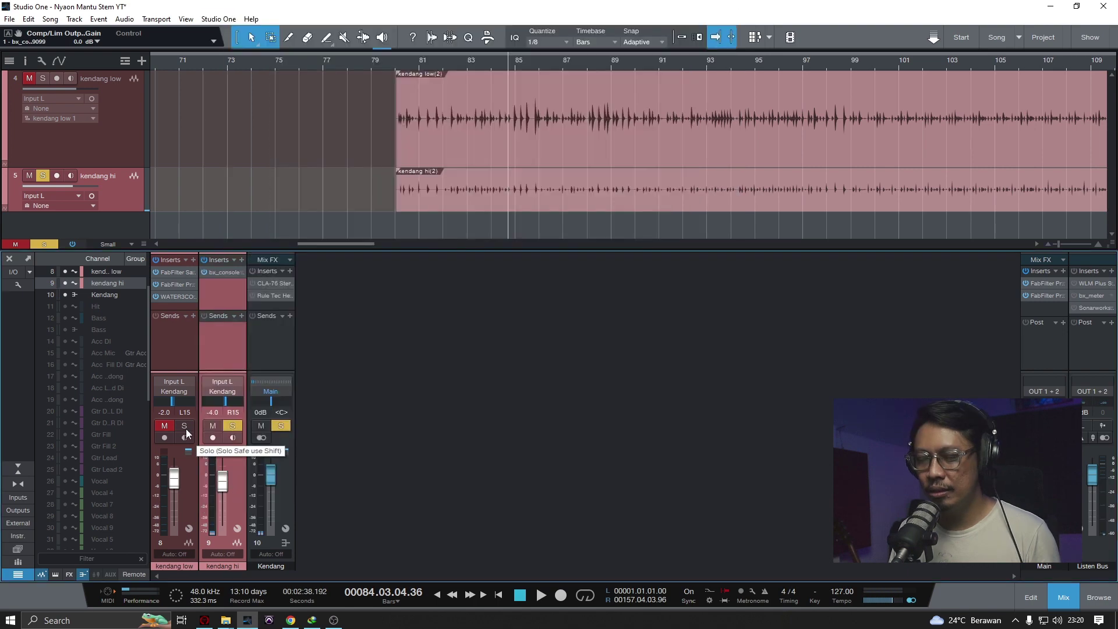
- Solo kendang low alongside kendang hi and play both tracks together
{"action": "left_click", "coordinate": [185, 426]}
{"action": "key", "text": "space"}
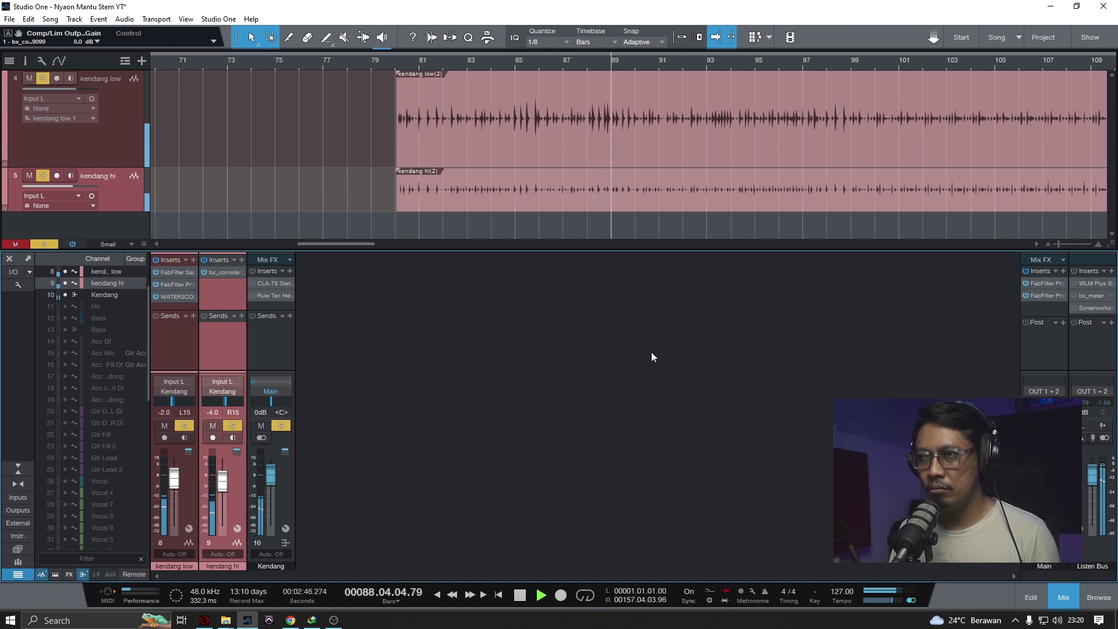
{"action": "key", "text": "space"}
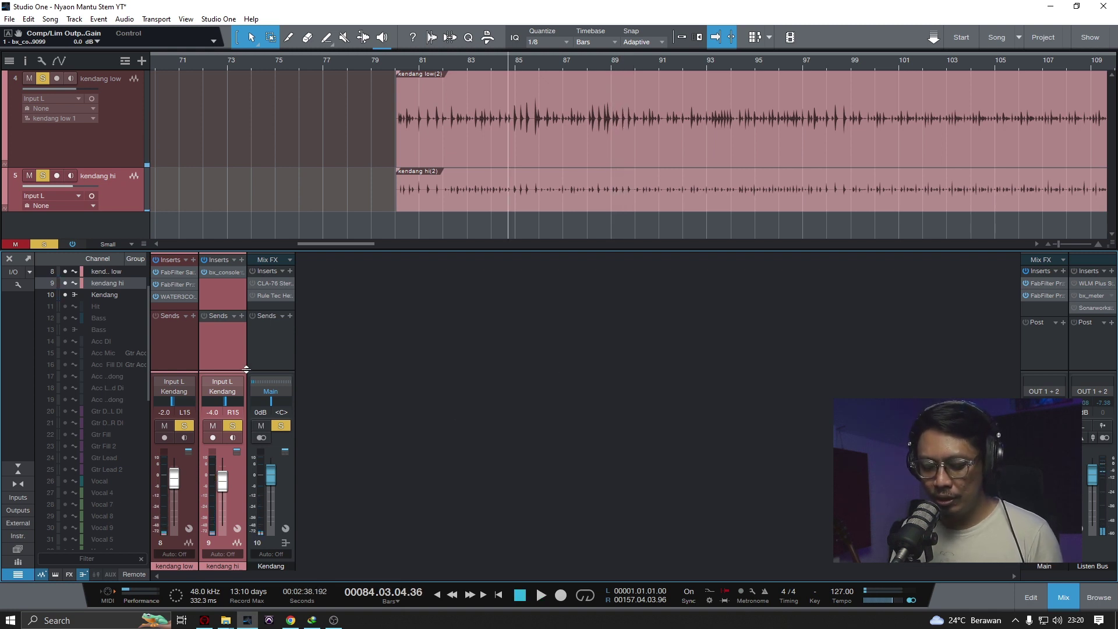
- Select the Kendang bus, then enable and open its CLA-76 Stereo compressor to examine the settings
{"action": "left_click", "coordinate": [286, 354]}
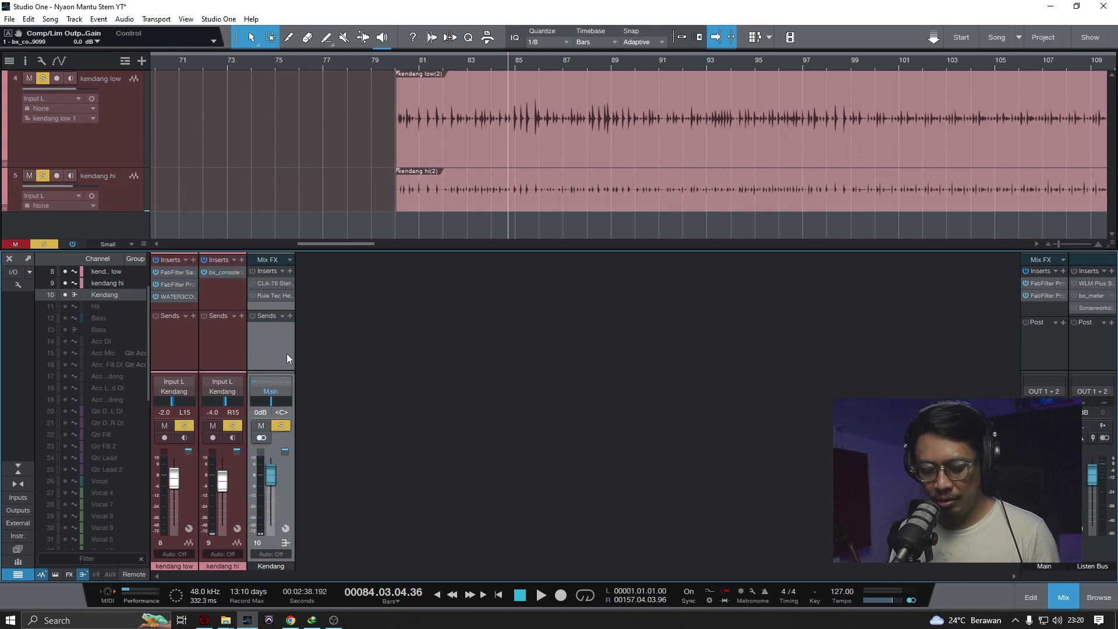
{"action": "left_click", "coordinate": [254, 283]}
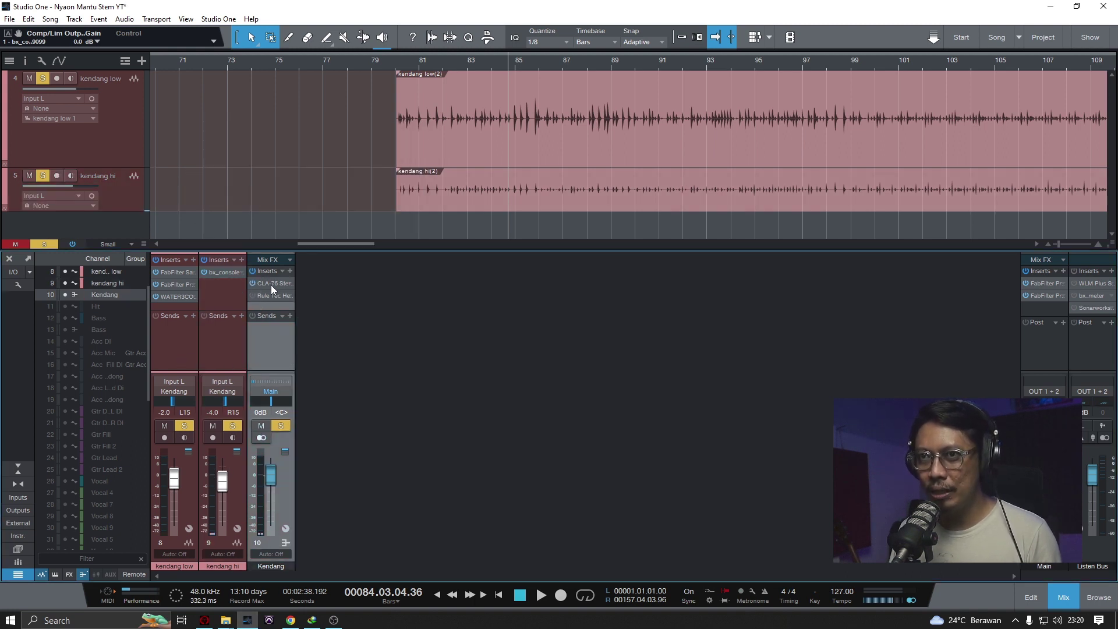
{"action": "left_click", "coordinate": [271, 285]}
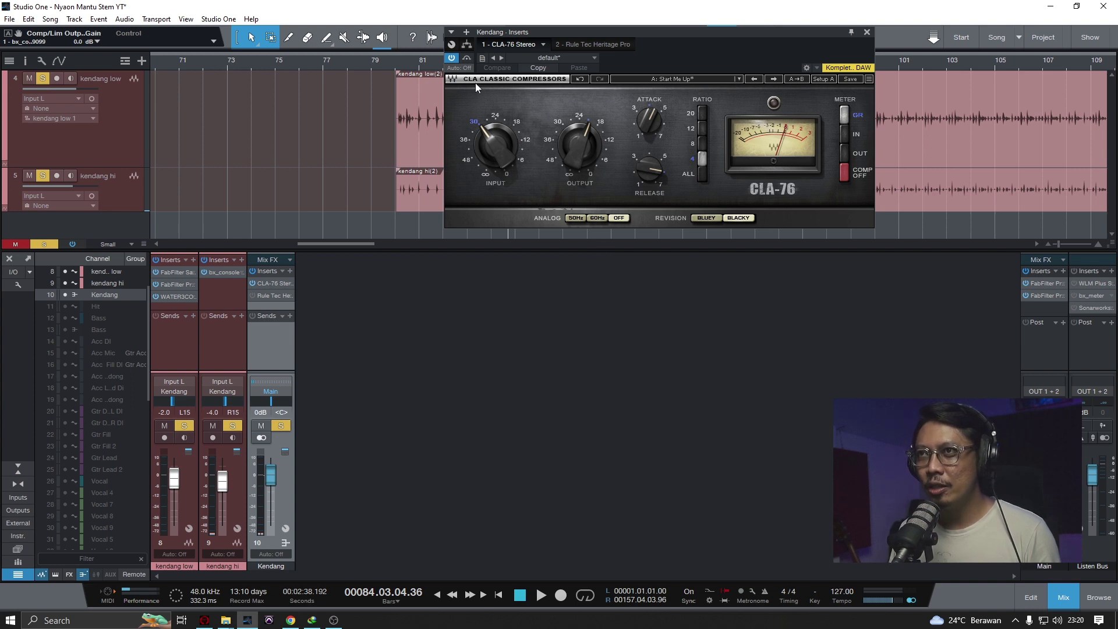
{"action": "mouse_move", "coordinate": [580, 138]}
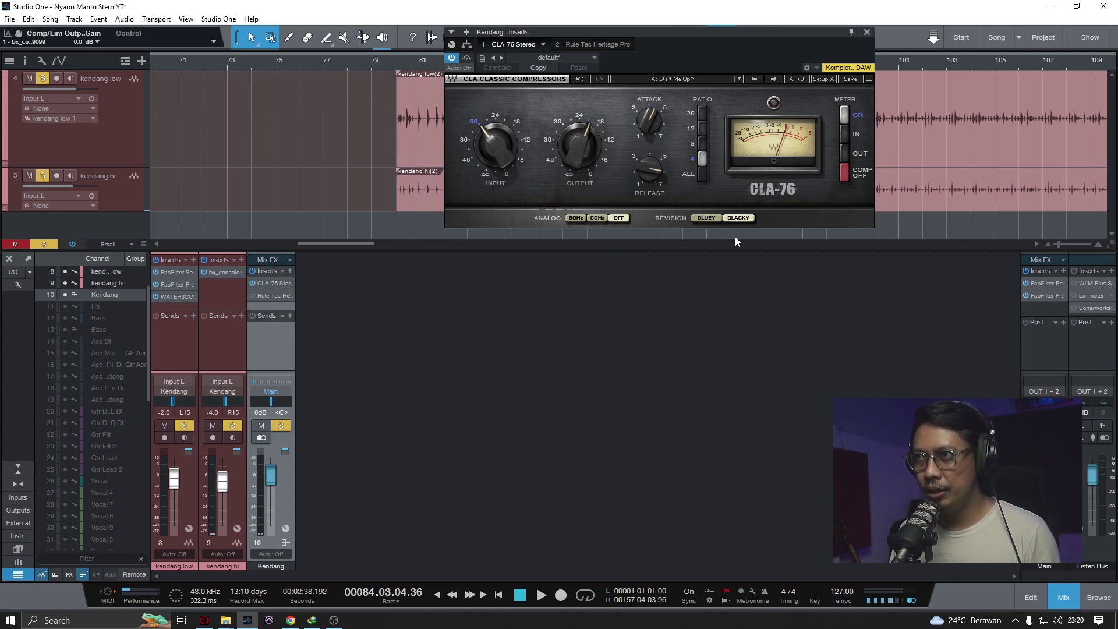
- Save the song and play the kendang tracks through the Kendang bus's CLA-76 compressor
{"action": "left_click", "coordinate": [651, 164]}
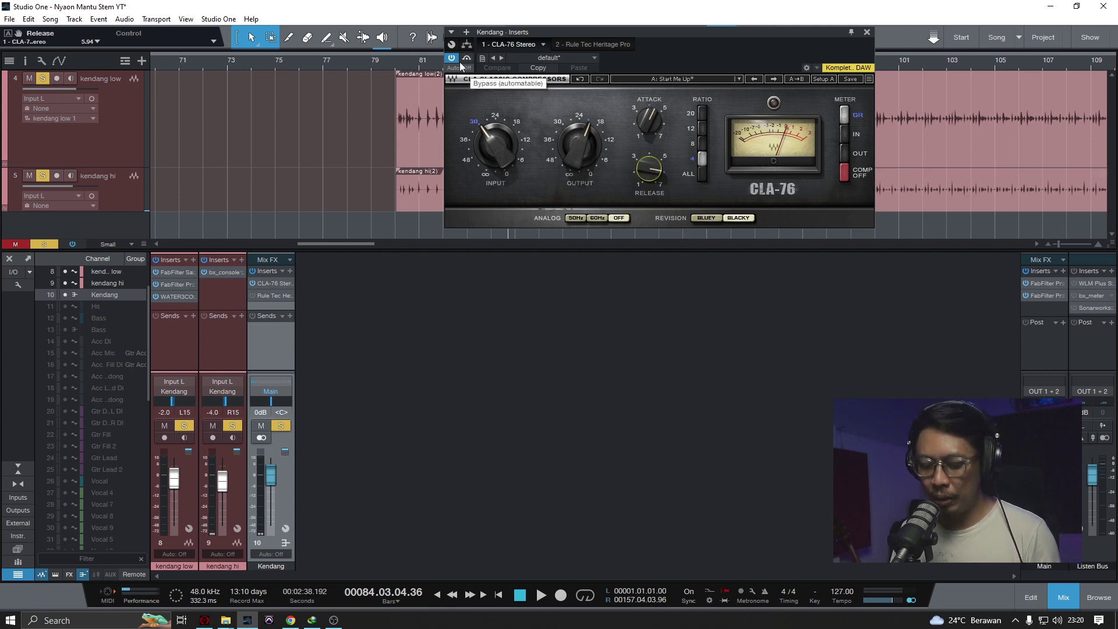
{"action": "key", "text": "ctrl+s"}
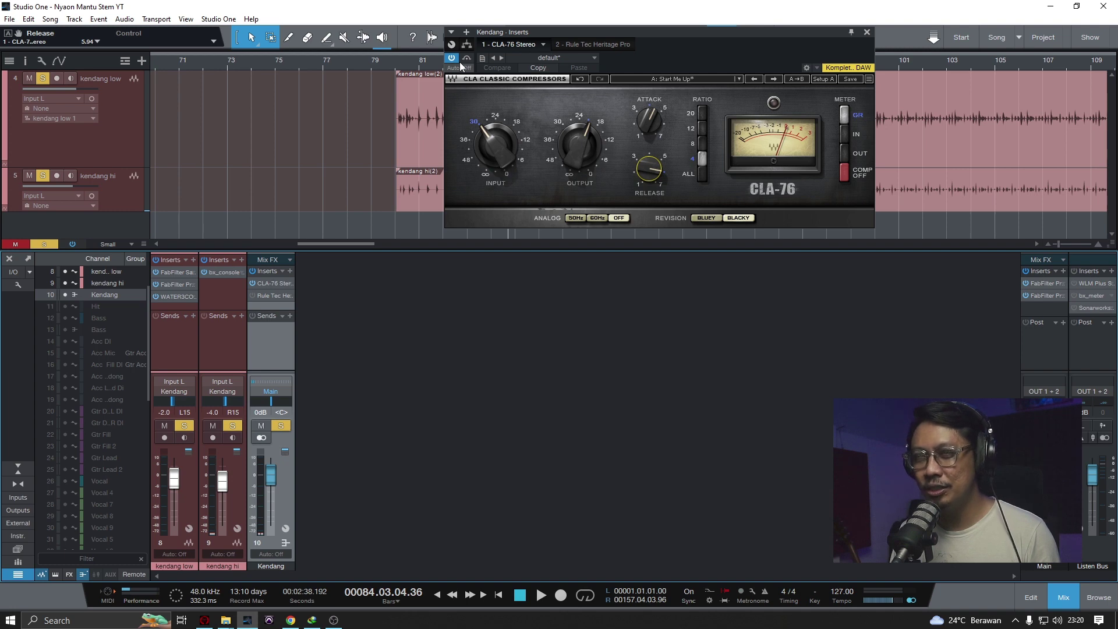
{"action": "key", "text": "space"}
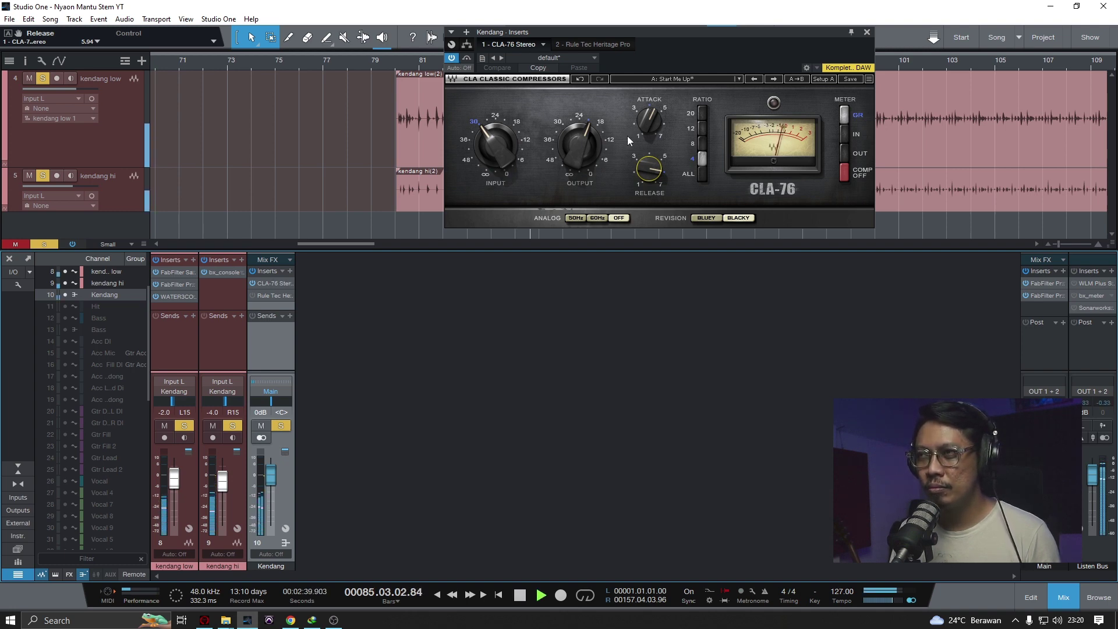
- Adjust the CLA-76 output to -20.6 during playback, comparing the sound with the compressor bypassed and active
{"action": "left_click_drag", "start_coordinate": [588, 143], "coordinate": [587, 140]}
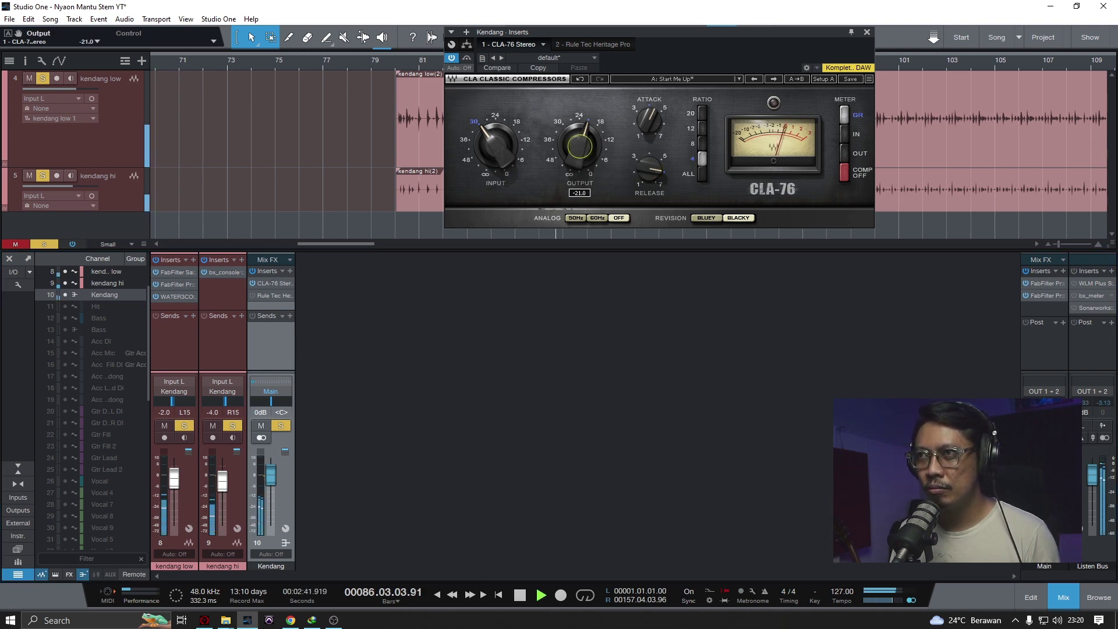
{"action": "left_click", "coordinate": [466, 59]}
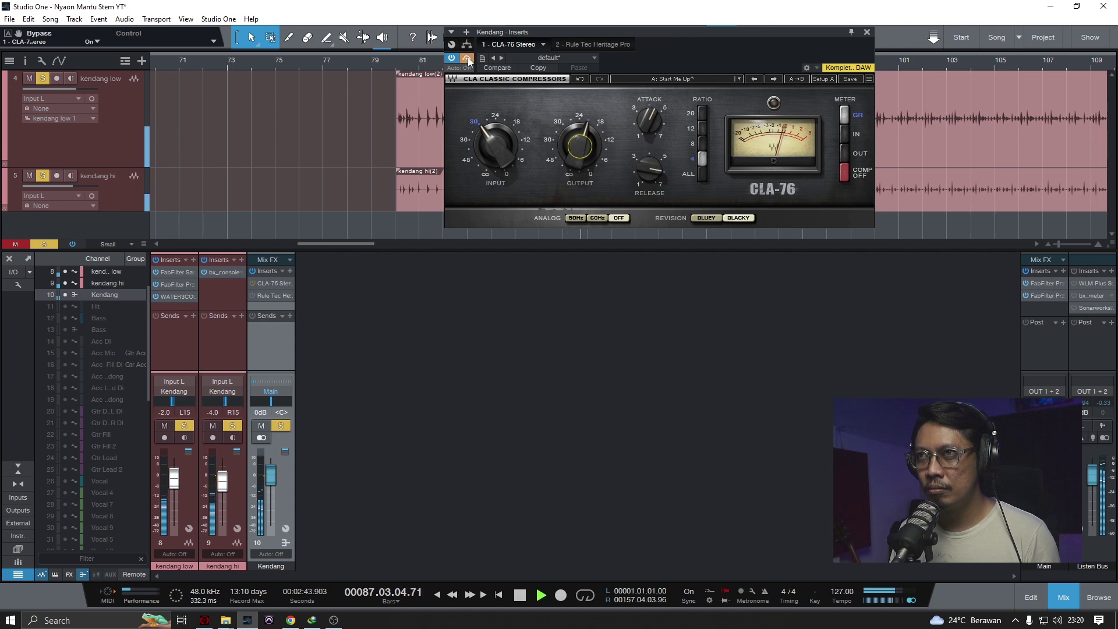
{"action": "left_click", "coordinate": [466, 59]}
{"action": "left_click_drag", "start_coordinate": [588, 128], "coordinate": [588, 131]}
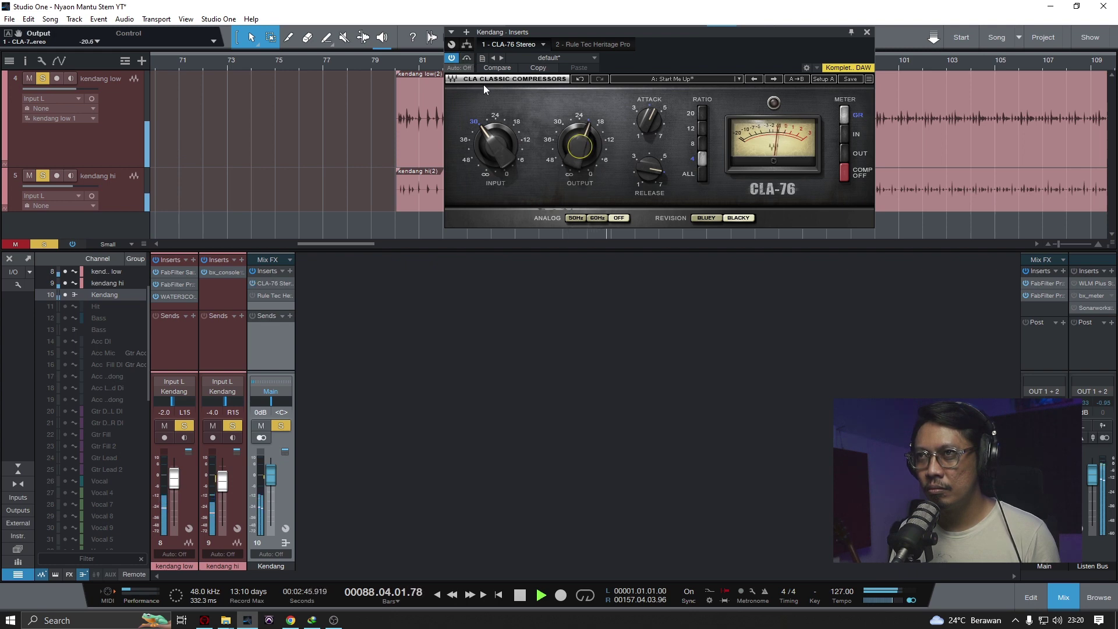
{"action": "left_click", "coordinate": [467, 59]}
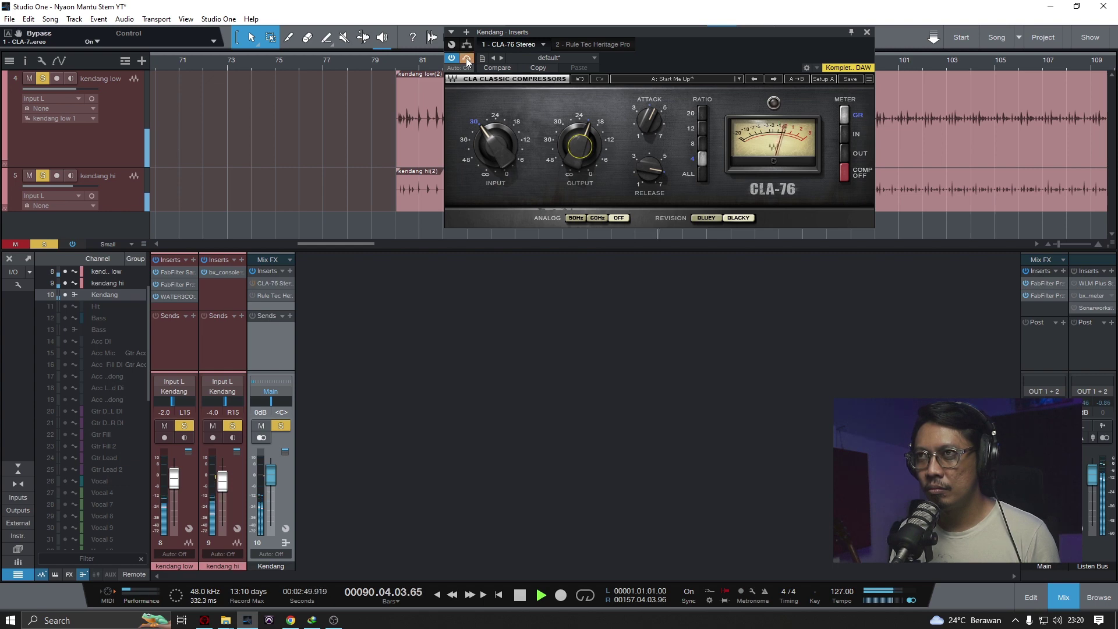
{"action": "left_click", "coordinate": [467, 59]}
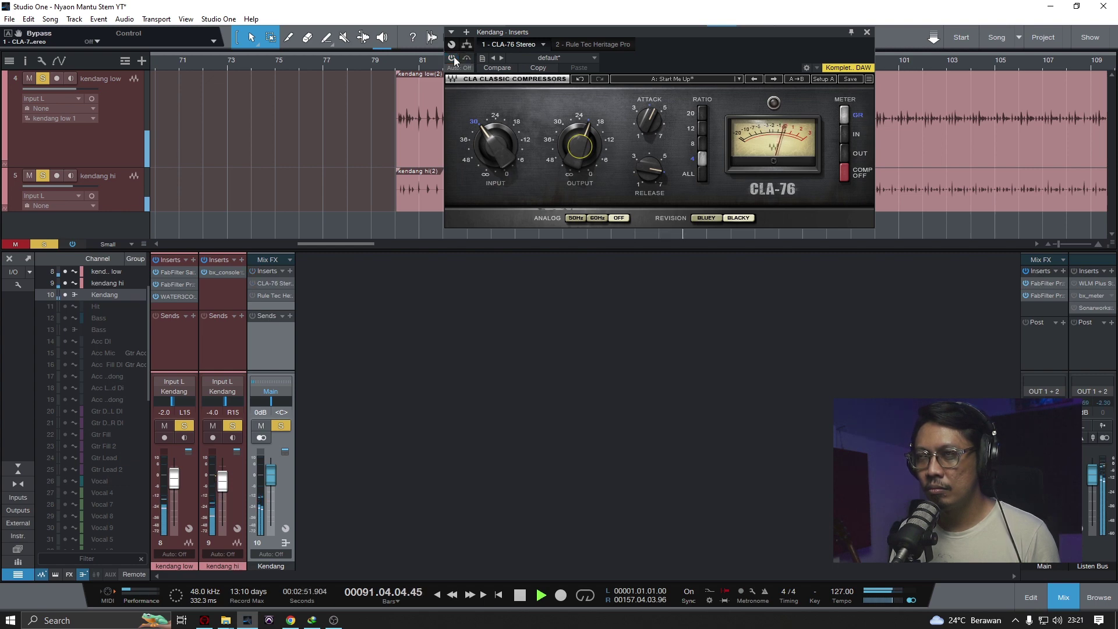
- Raise the CLA-76 input slightly and set its output to -21.9, stopping playback and closing the plug-in
{"action": "mouse_move", "coordinate": [579, 146]}
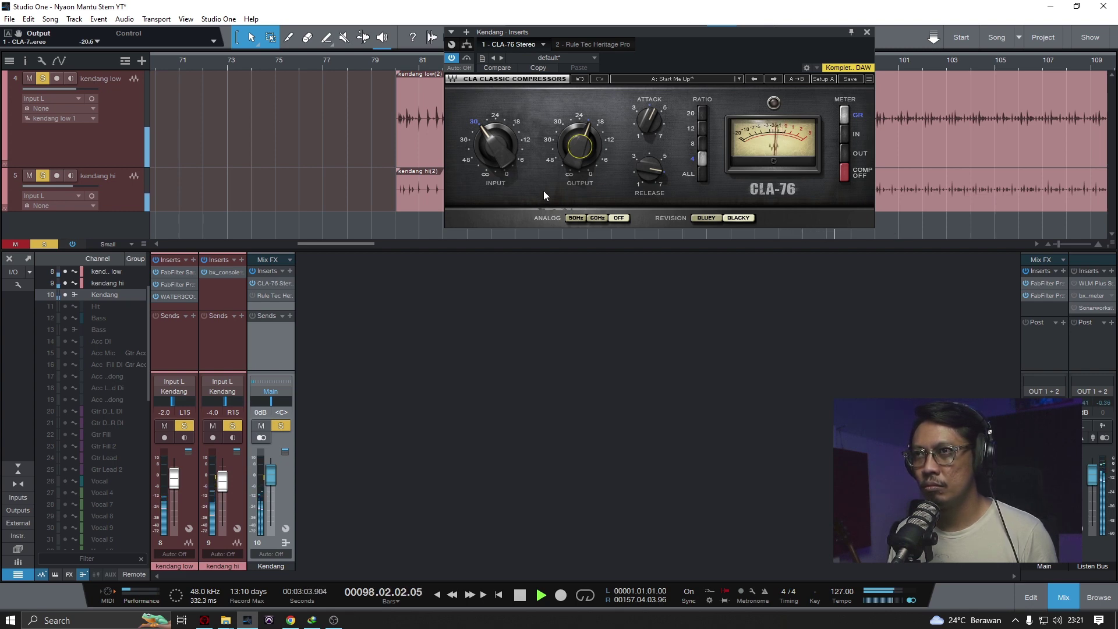
{"action": "left_click_drag", "start_coordinate": [579, 146], "coordinate": [580, 153]}
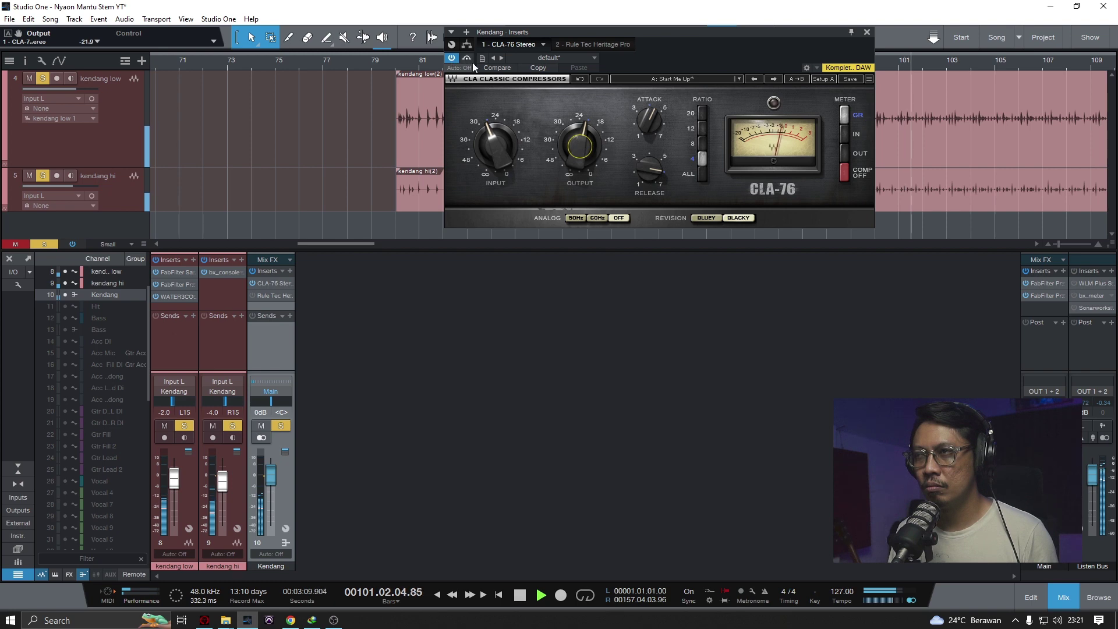
{"action": "key", "text": "space"}
{"action": "left_click", "coordinate": [520, 389]}
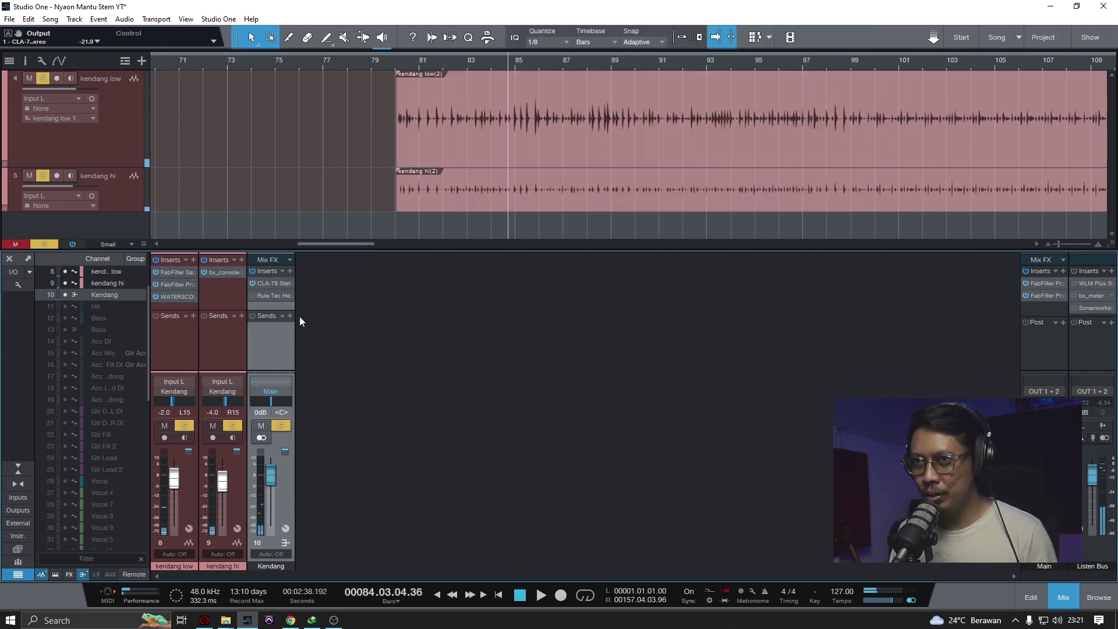
- Enable and open the Rule Tec Heritage Pro on the Kendang bus and switch off its EQ5M mid-range equalizer
{"action": "left_click", "coordinate": [254, 295]}
{"action": "left_click_drag", "start_coordinate": [521, 41], "coordinate": [547, 42]}
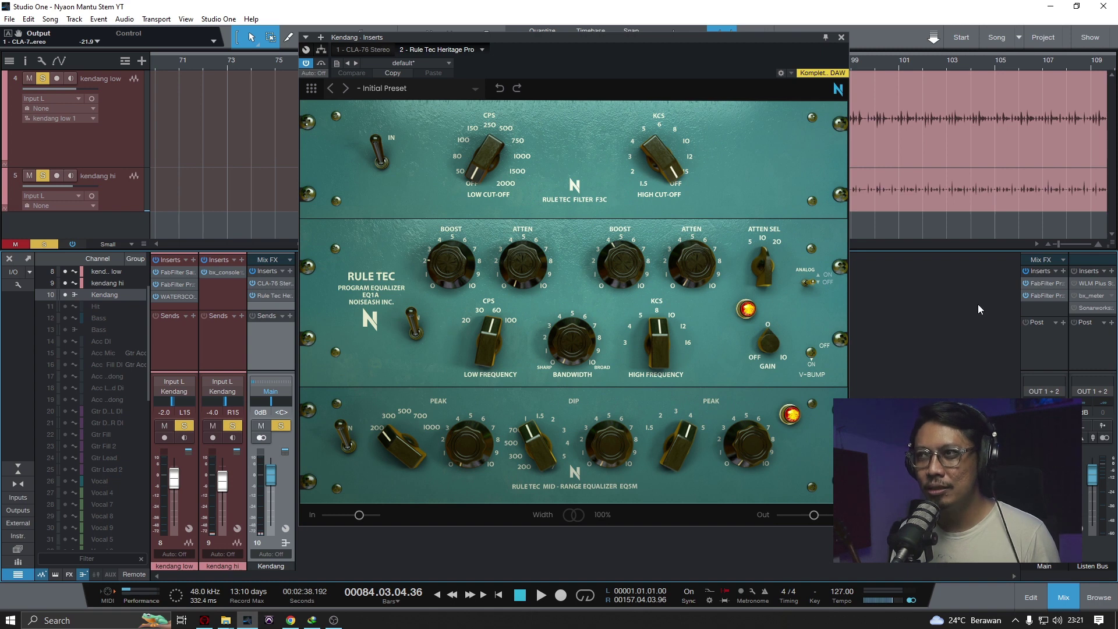
{"action": "left_click", "coordinate": [342, 445]}
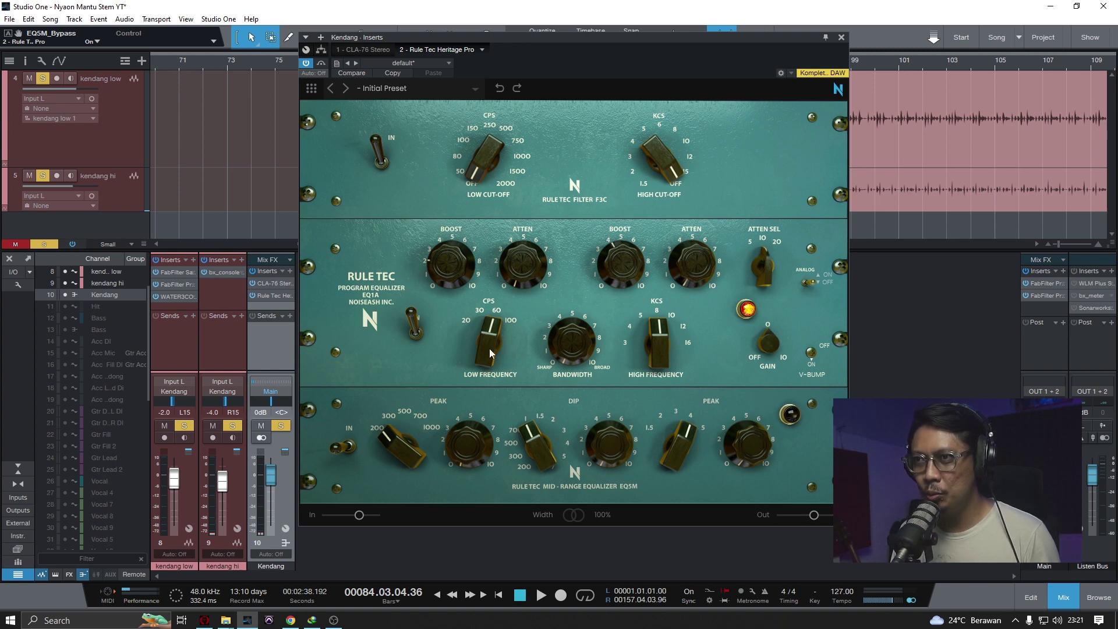
- Compare the playing Kendang bus with the Rule Tec Heritage Pro deactivated and active, and close the plug-in
{"action": "mouse_move", "coordinate": [439, 274]}
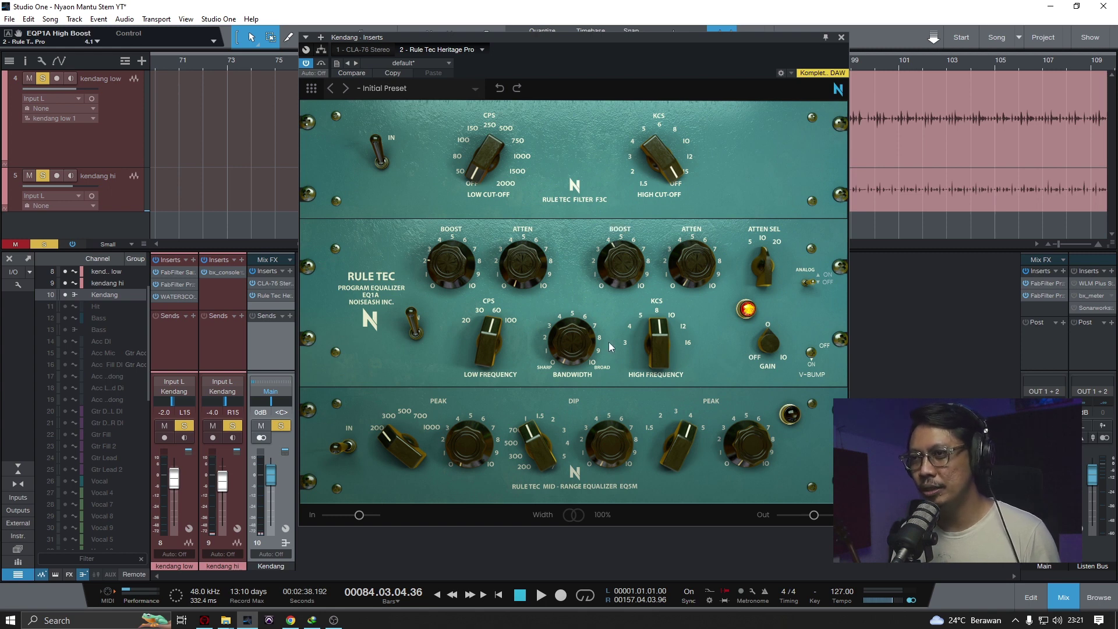
{"action": "left_click", "coordinate": [306, 63]}
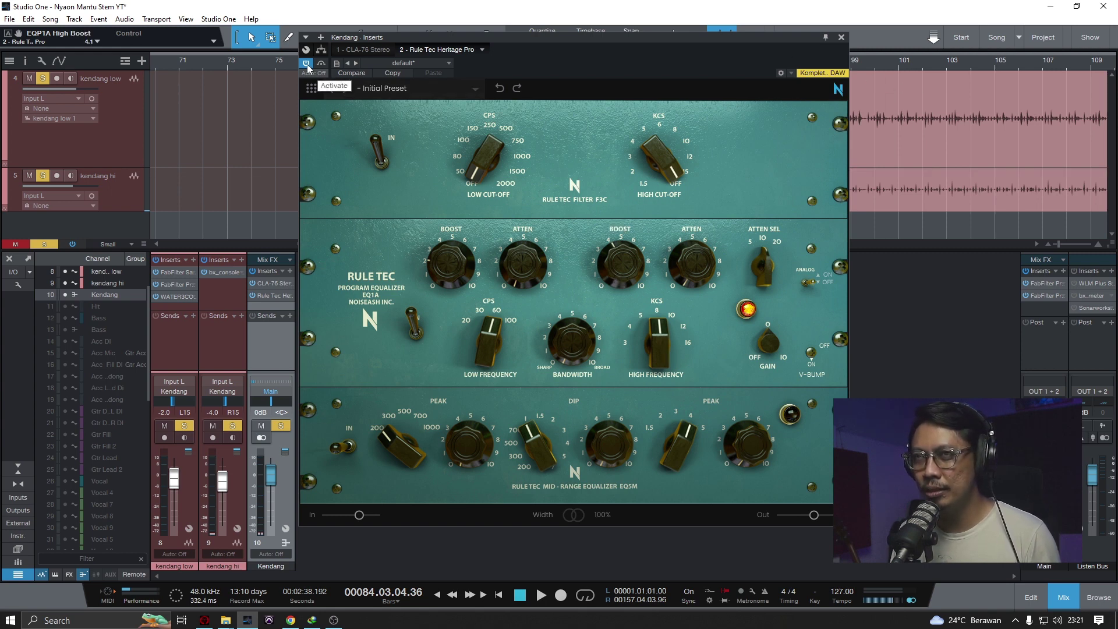
{"action": "key", "text": "space"}
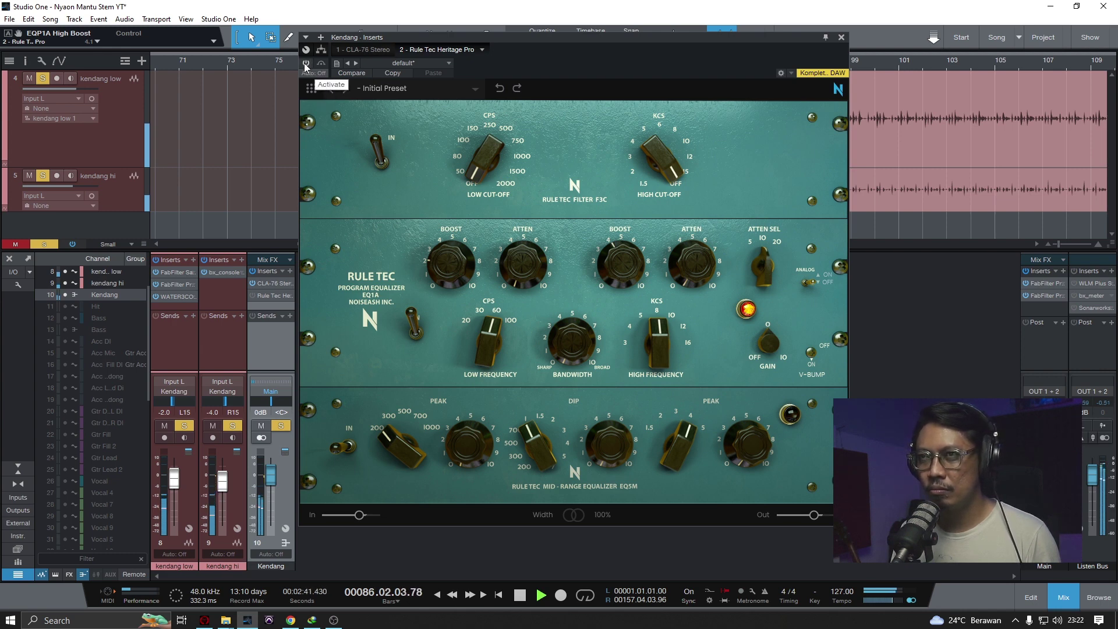
{"action": "left_click", "coordinate": [305, 64]}
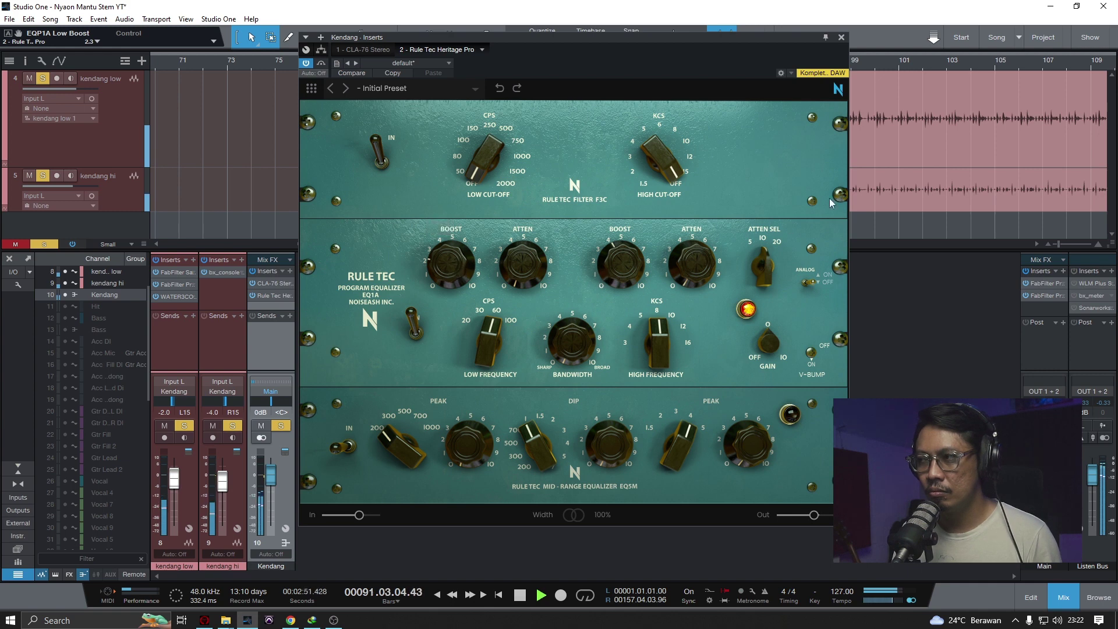
{"action": "left_click", "coordinate": [841, 37]}
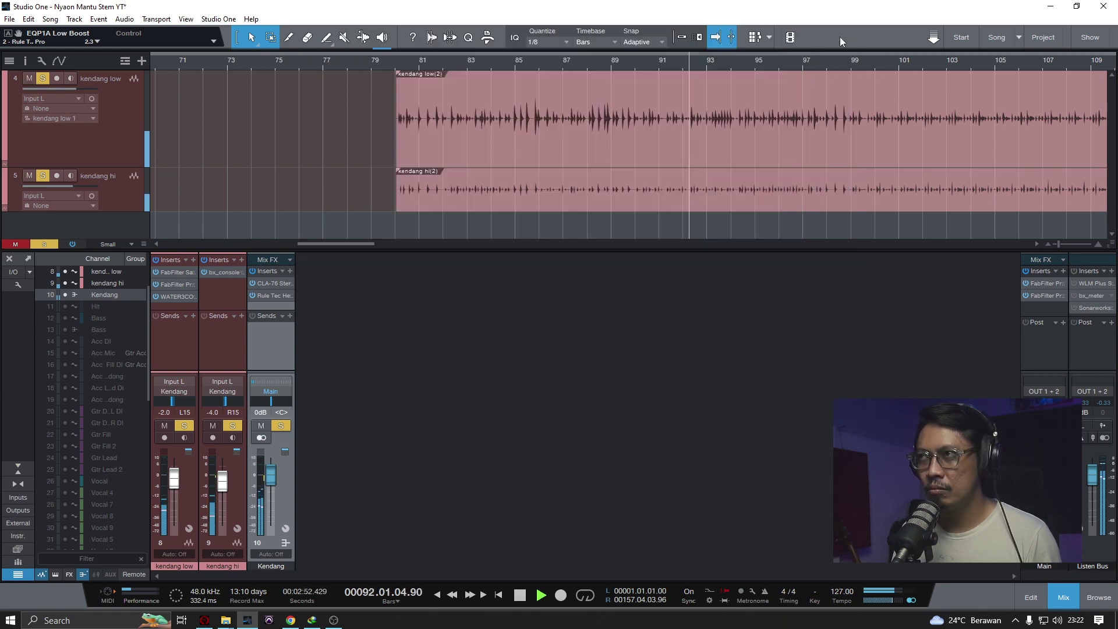
- Reopen the Rule Tec Heritage Pro and audition the kendang tracks with the Kendang bus volume set to -8.2 dB
{"action": "left_click", "coordinate": [266, 297]}
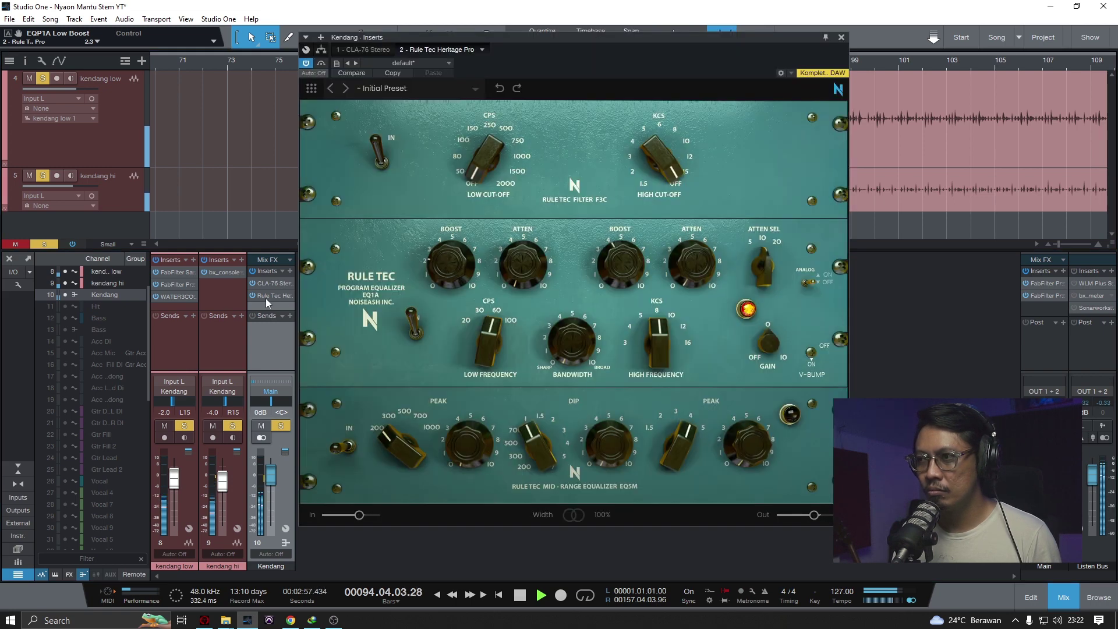
{"action": "key", "text": "space"}
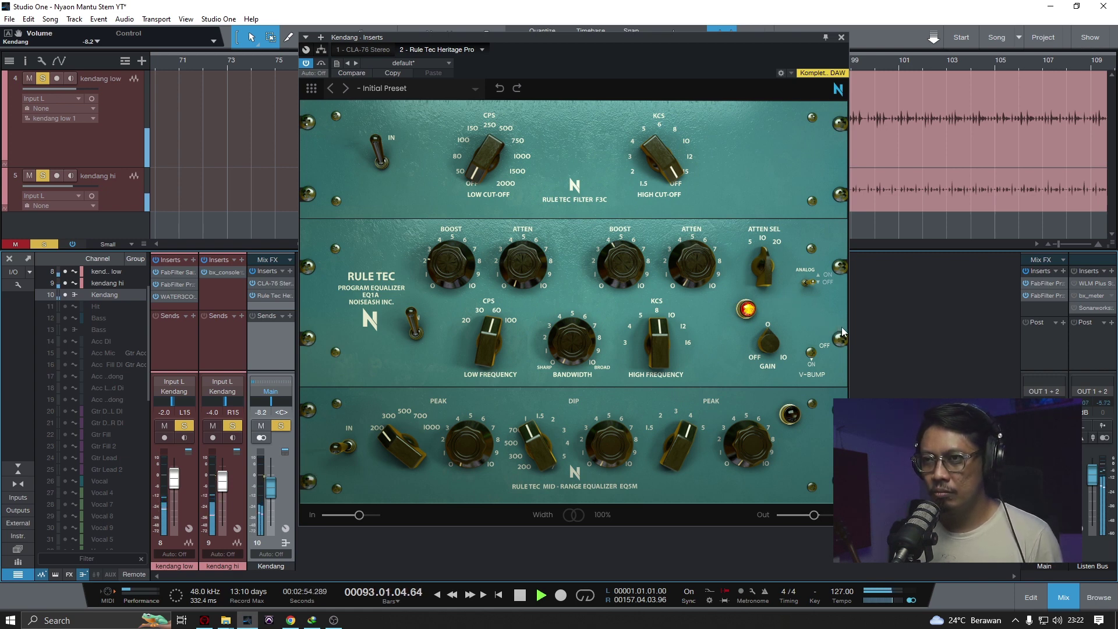
{"action": "key", "text": "space"}
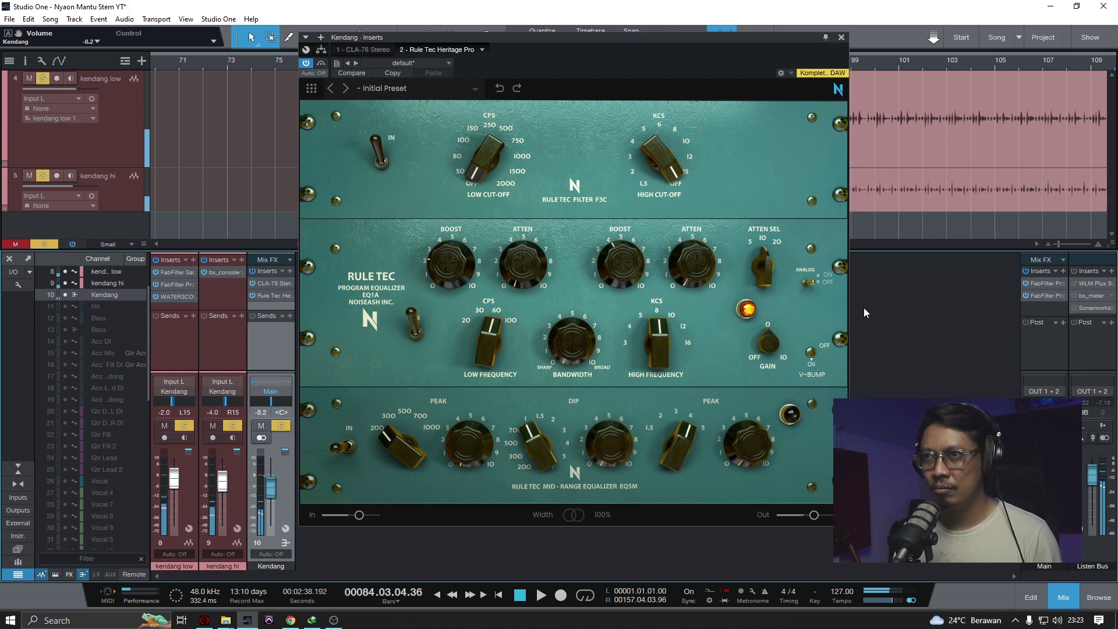